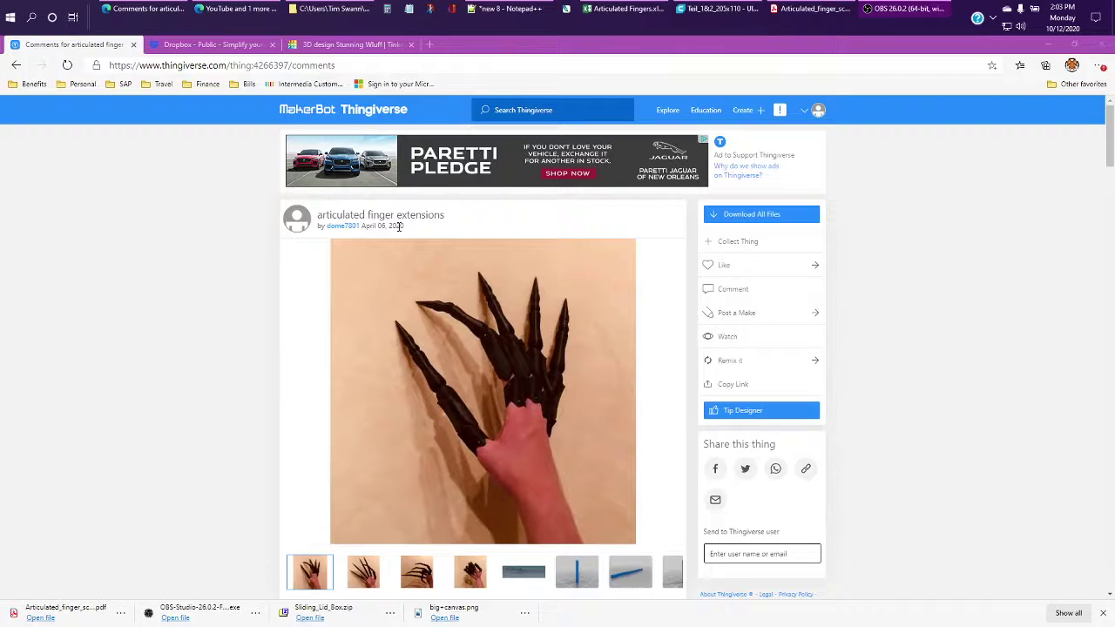
Look through the comments on the articulated finger extensions page and switch to the schematic PDF open in Dropbox
scroll(279, 346, down, 10)
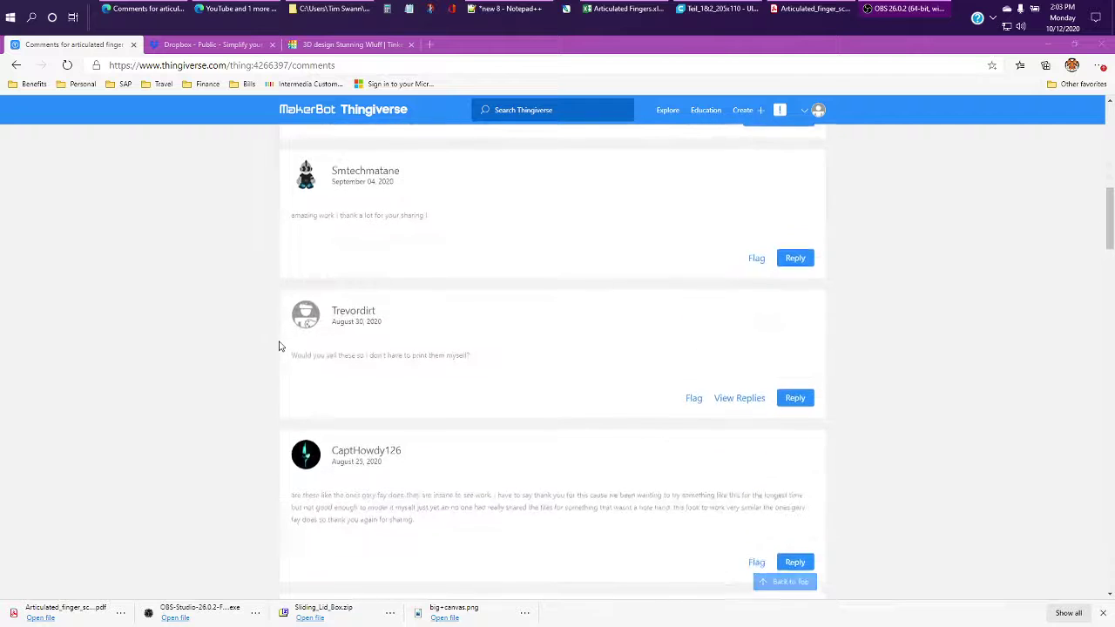
scroll(279, 346, down, 8)
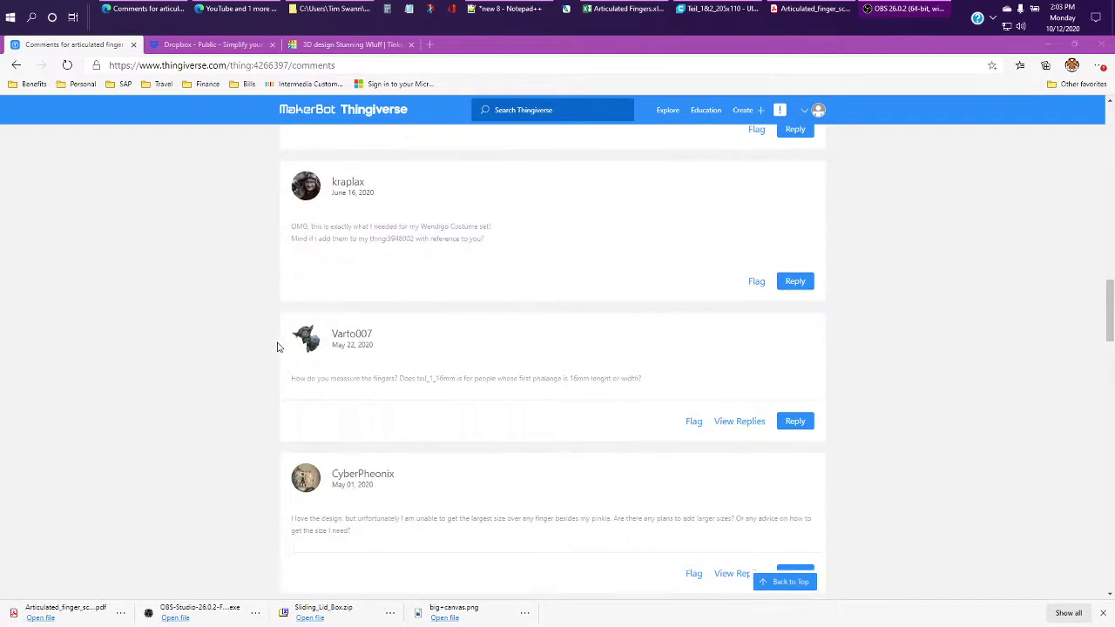
scroll(278, 346, down, 8)
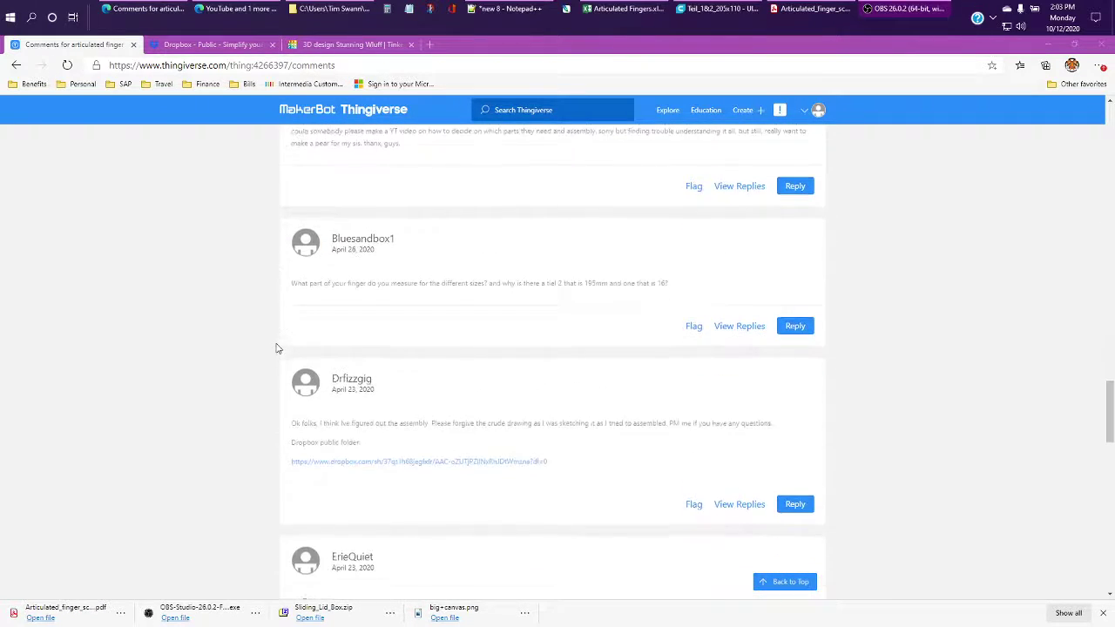
scroll(278, 348, down, 2)
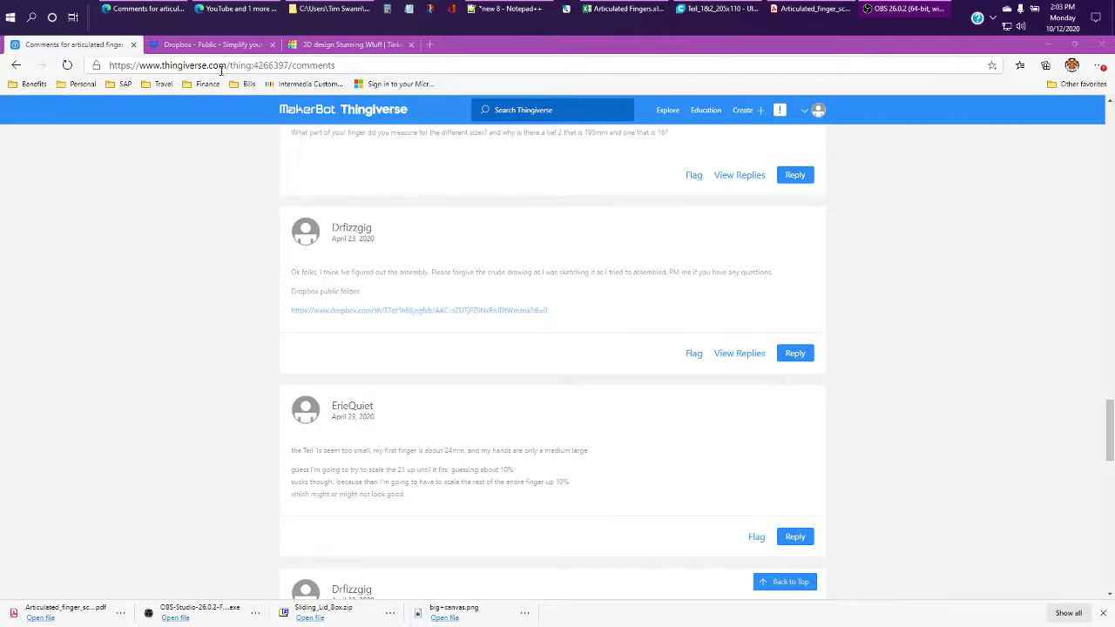
click(216, 44)
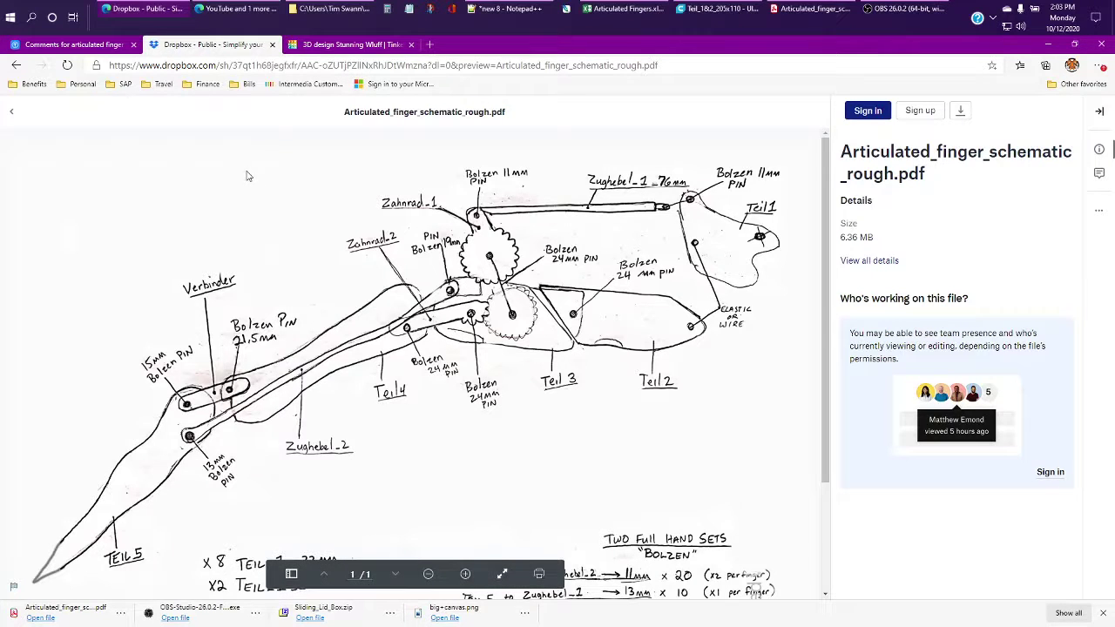
Switch to the Articulated Fingers workbook in Excel and compare the German part file names with their English names for bolts, connector, gears and levers
mouse_move(225, 6)
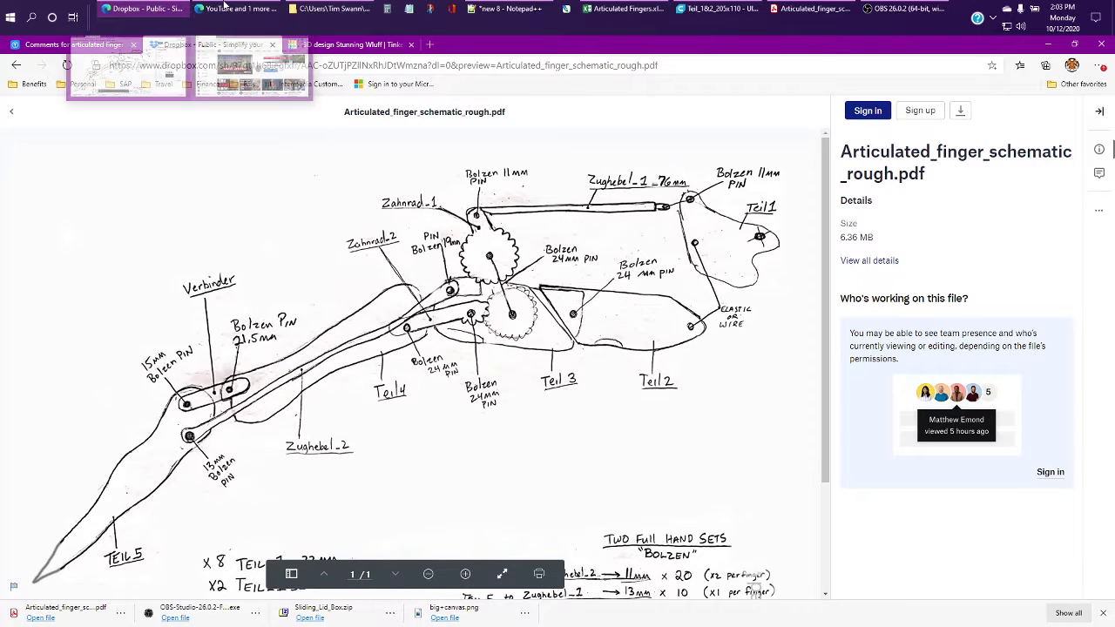
mouse_move(634, 6)
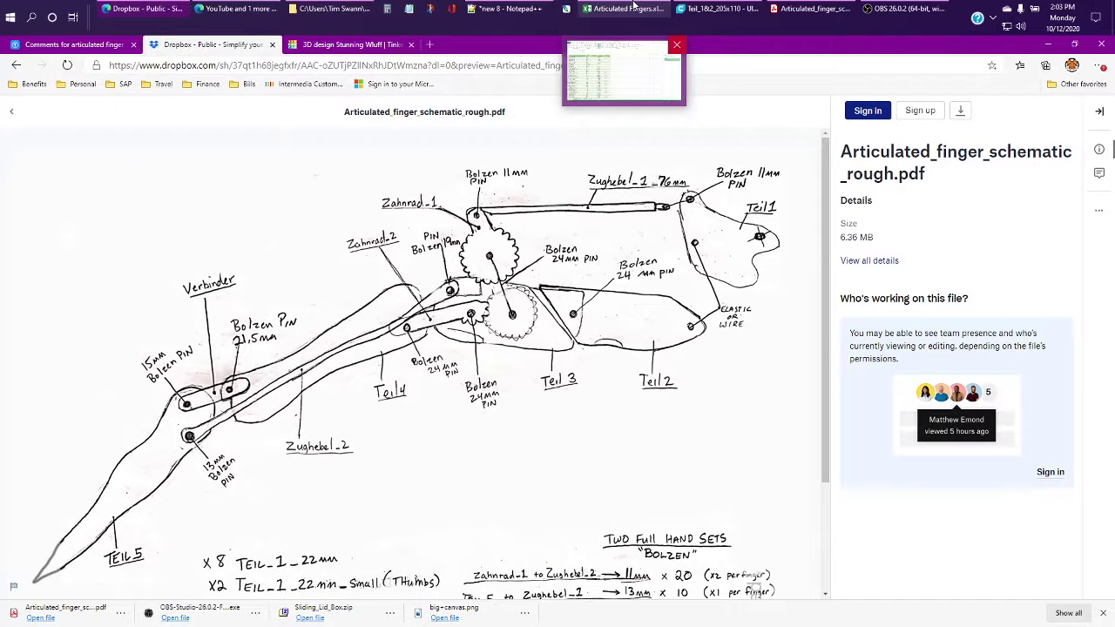
click(634, 6)
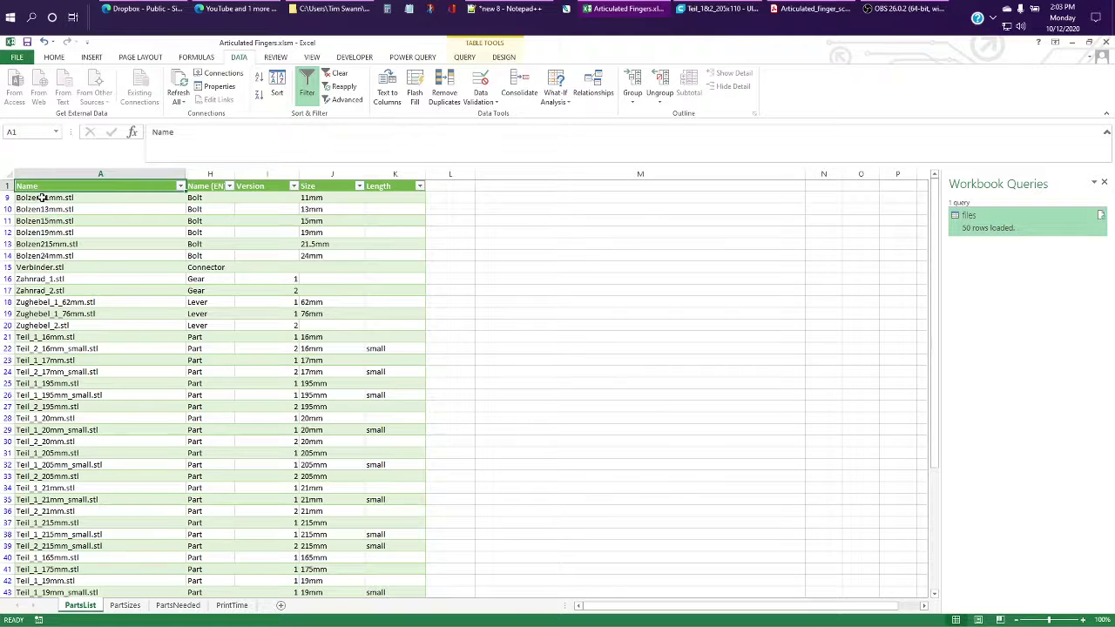
click(44, 199)
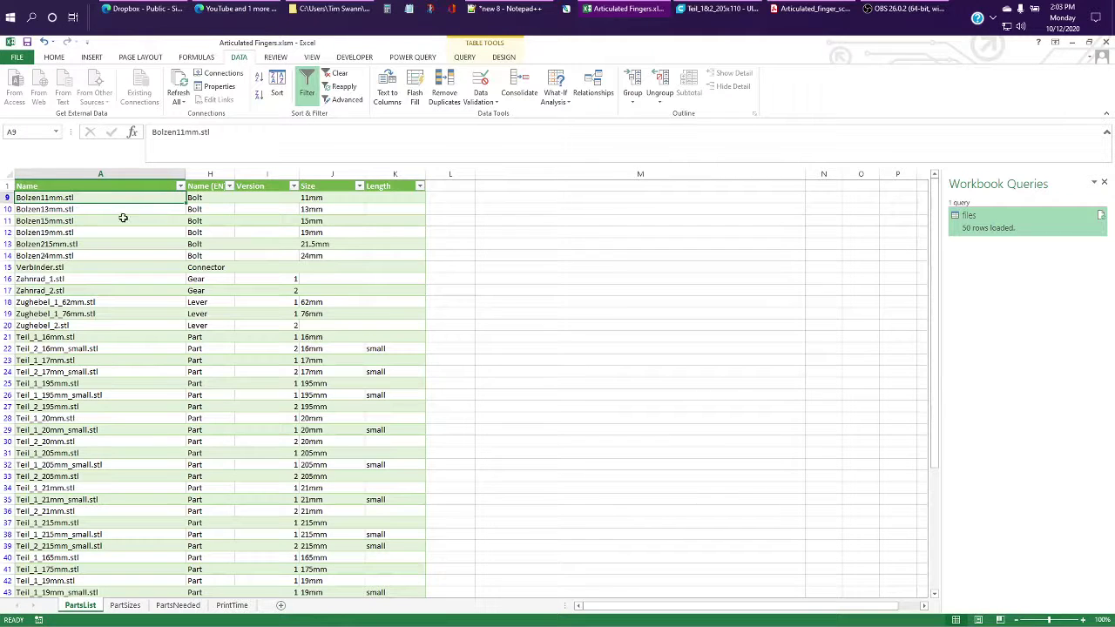
click(204, 199)
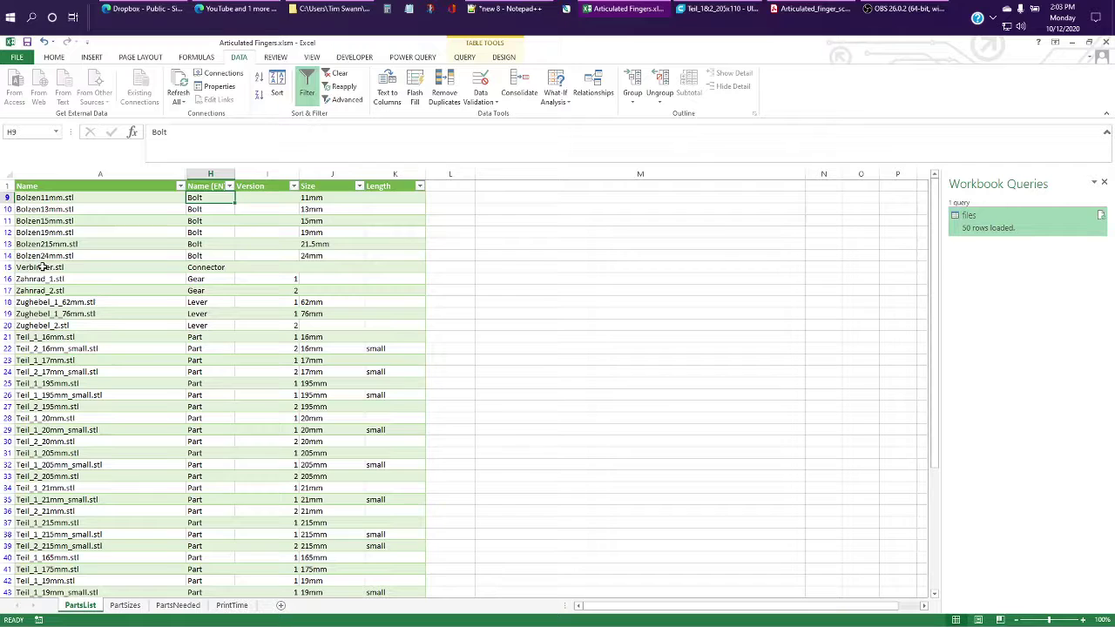
click(45, 267)
click(203, 266)
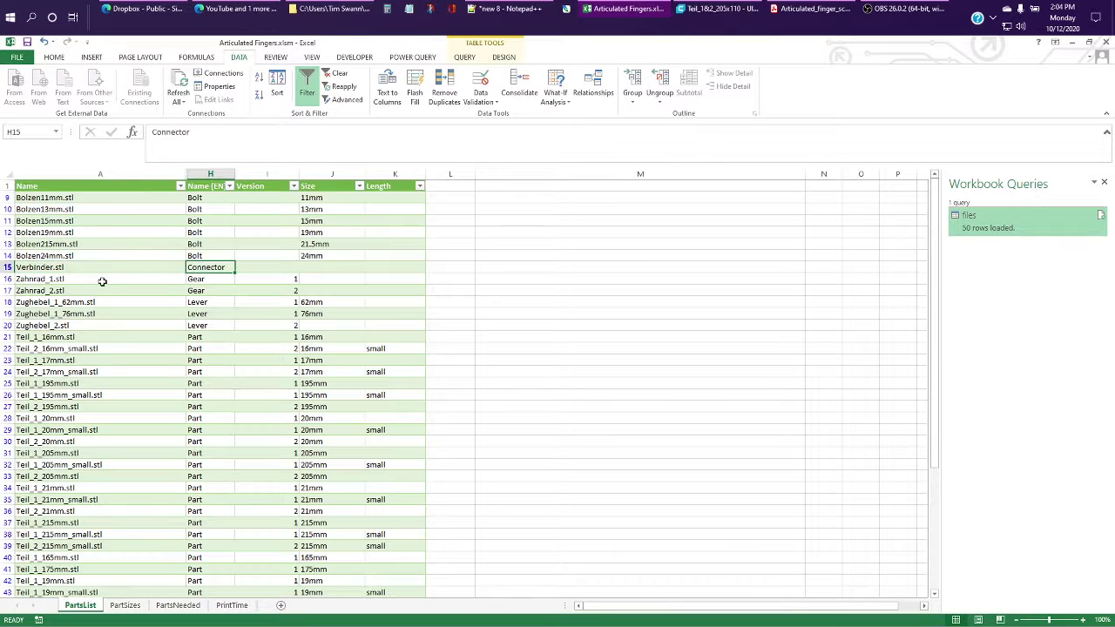
click(54, 279)
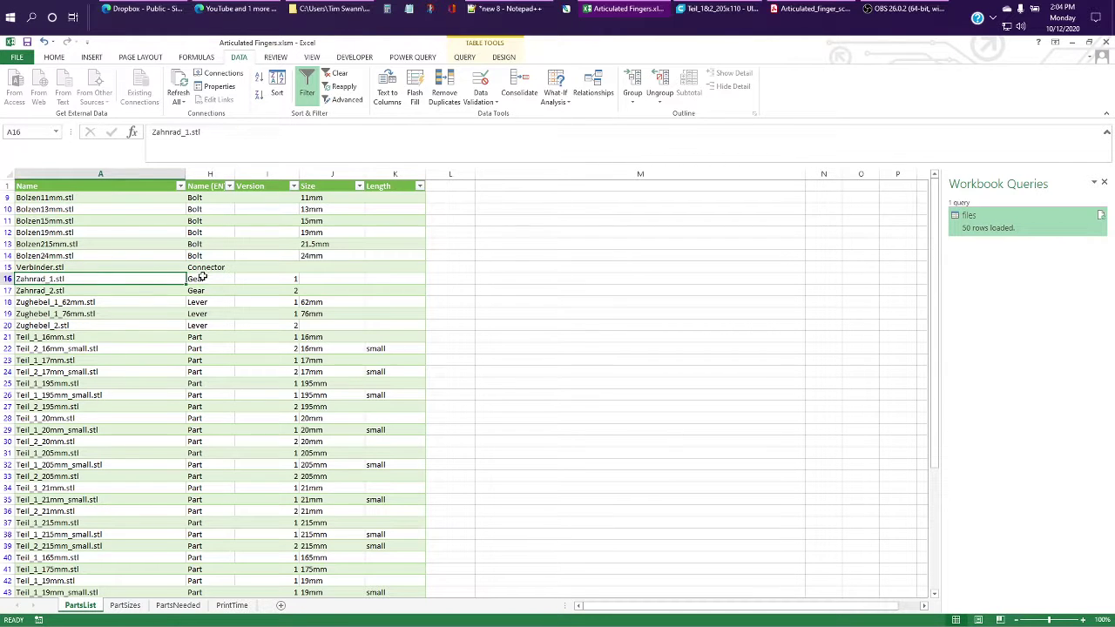
click(204, 278)
click(221, 303)
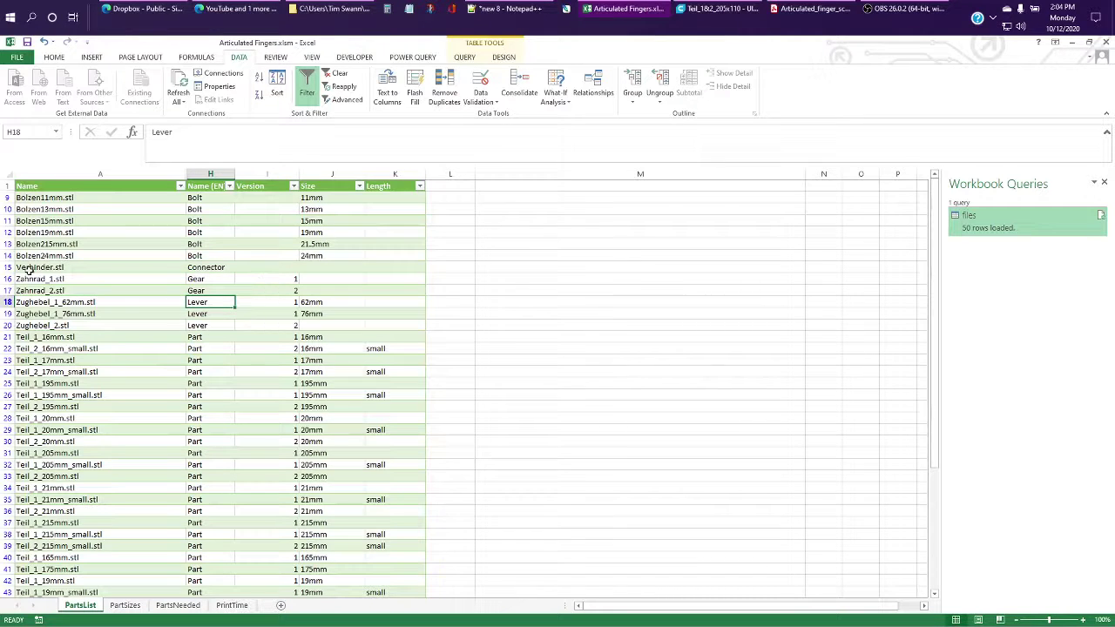
Examine the version numbers of the gears and levers, and the sizes of the bolts, levers and first Teil part
click(250, 279)
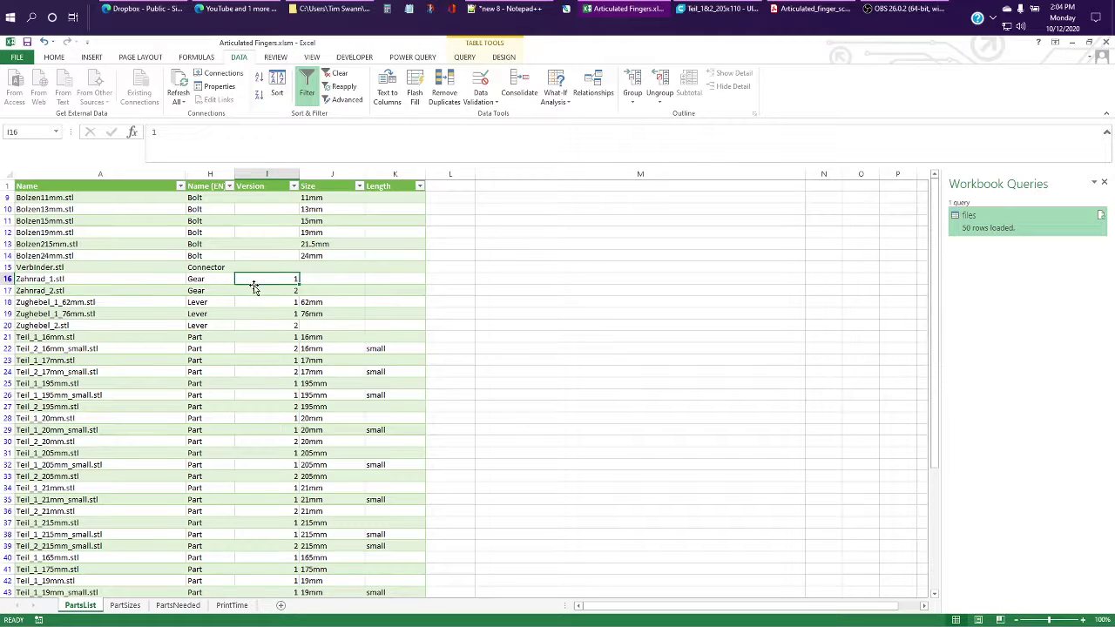
click(250, 293)
click(250, 302)
click(250, 325)
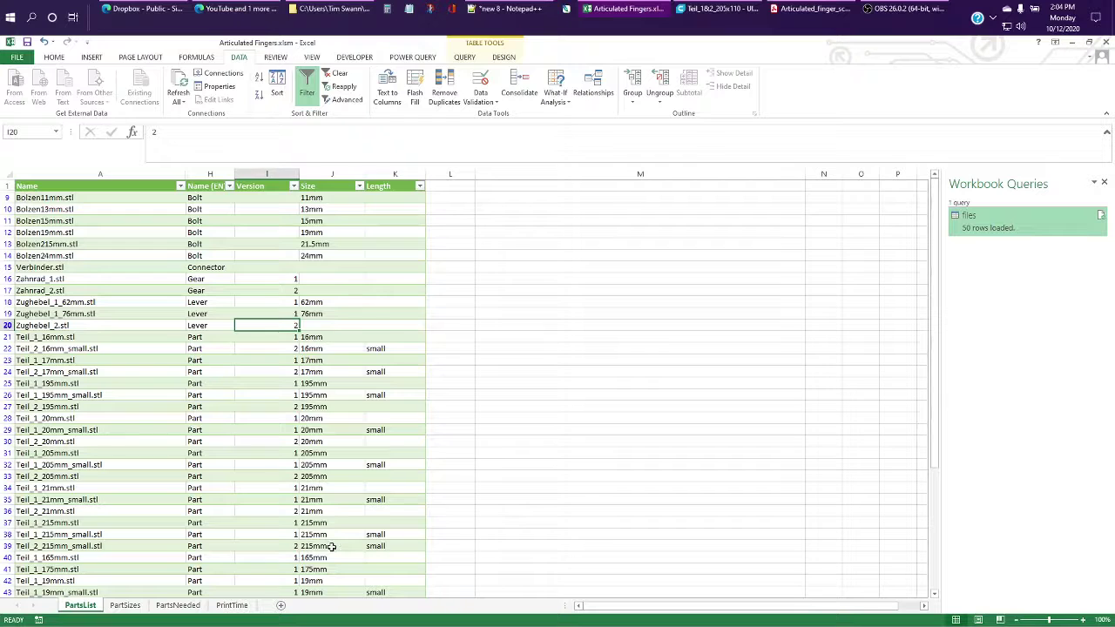
click(317, 199)
click(317, 255)
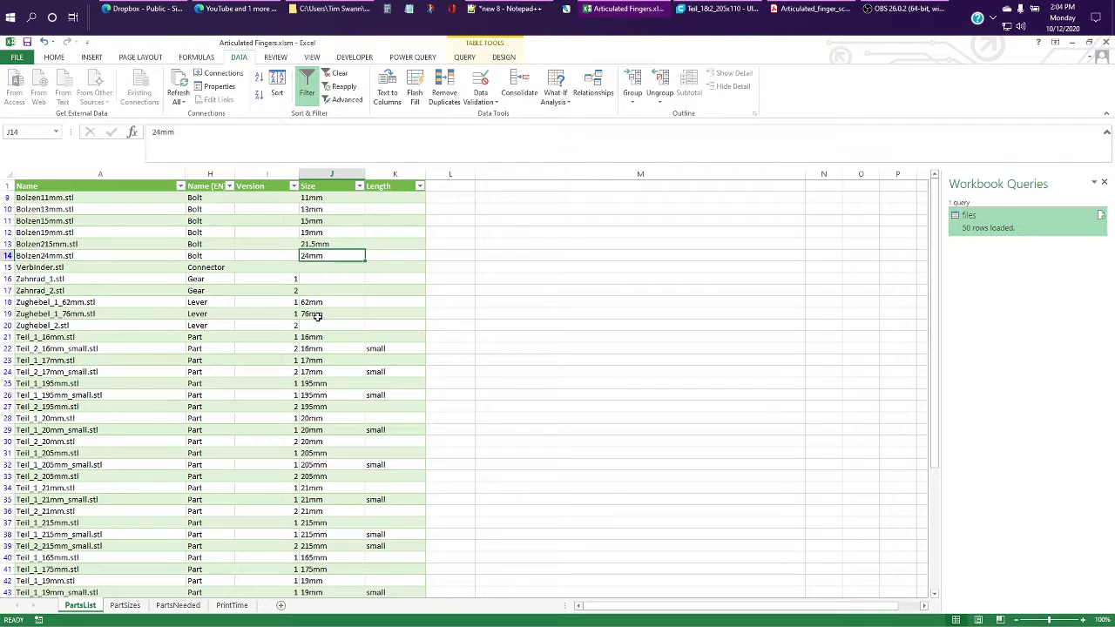
click(316, 302)
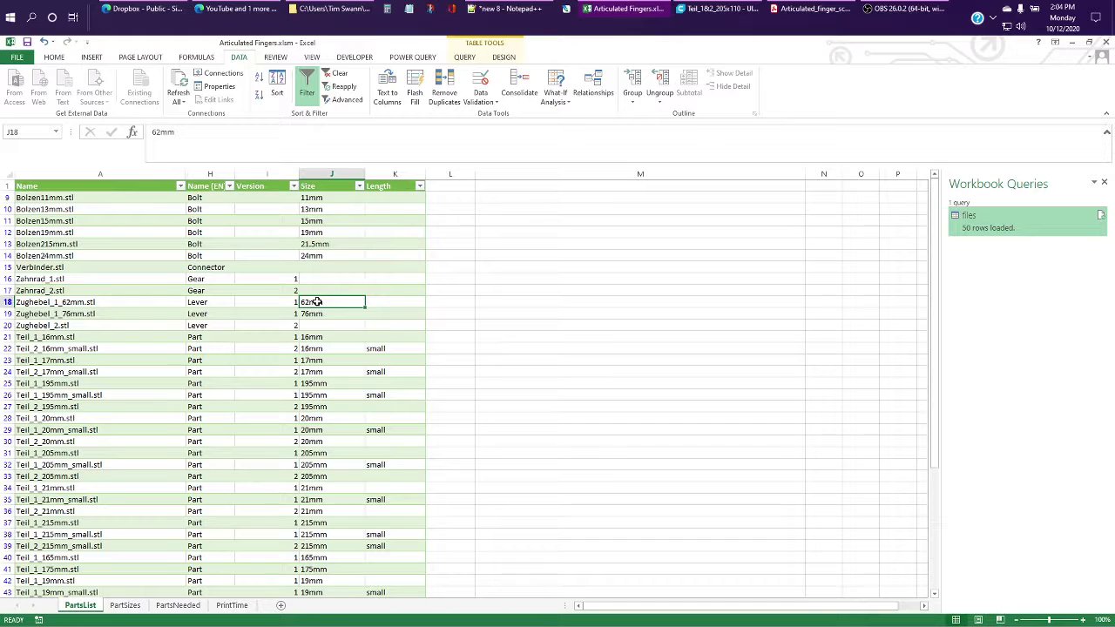
click(319, 314)
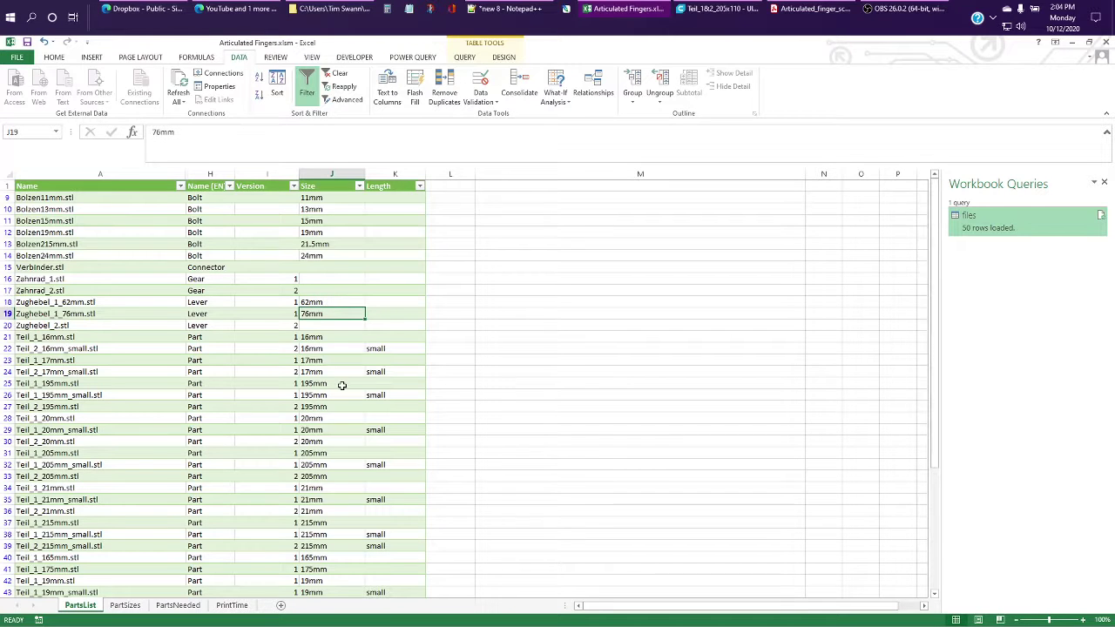
click(327, 336)
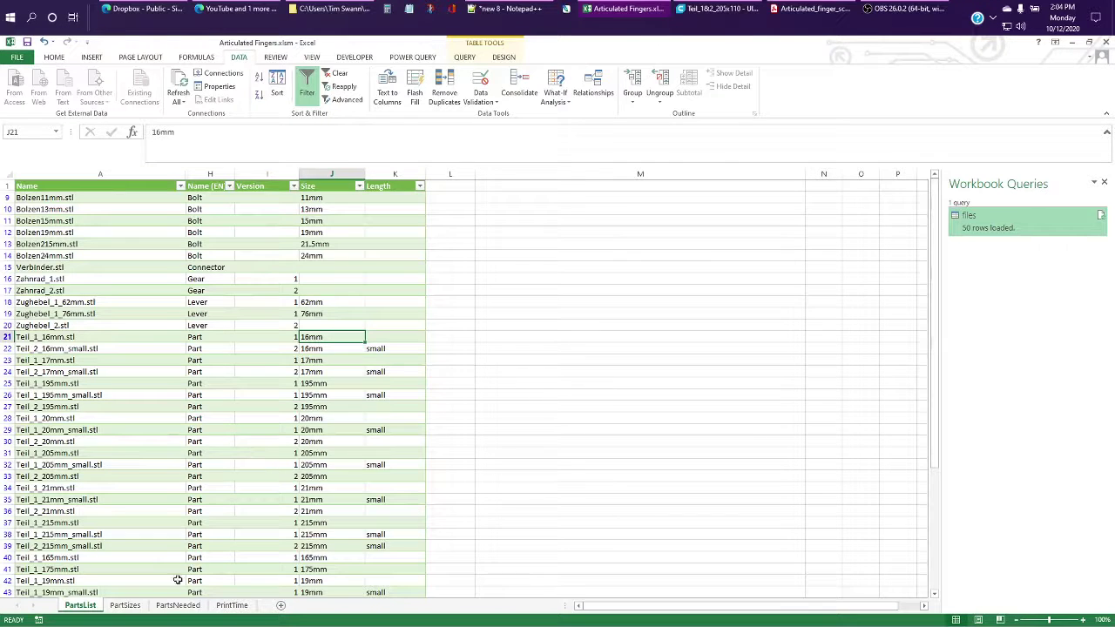
Display the PartSizes sheet, and switch to the Thingiverse page in the browser to look over its comments and main photo
click(122, 604)
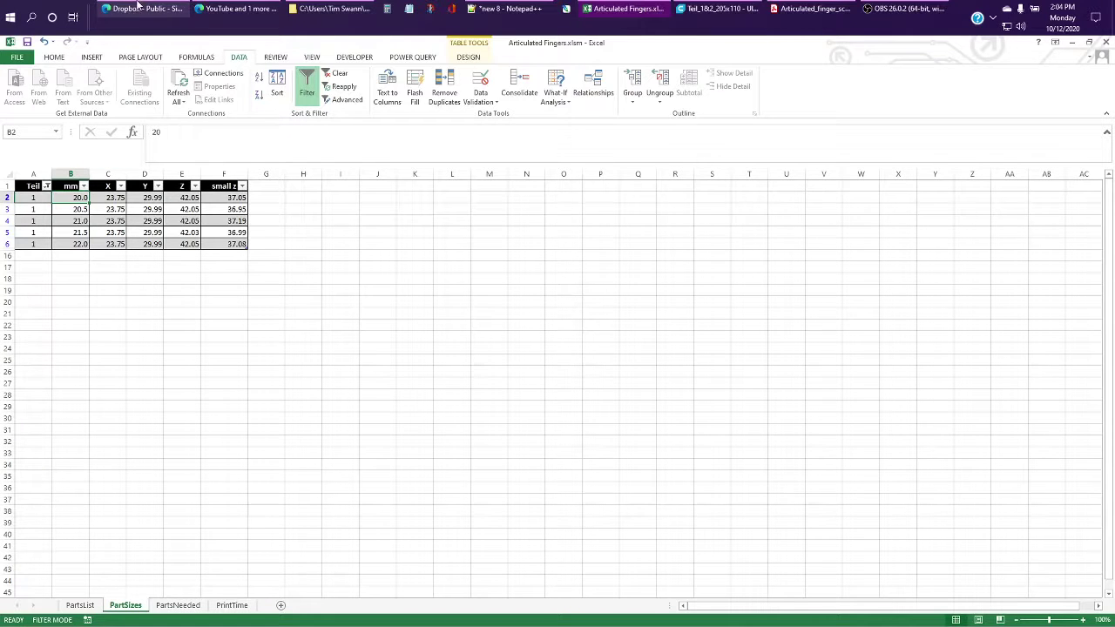
mouse_move(135, 8)
click(102, 49)
click(102, 47)
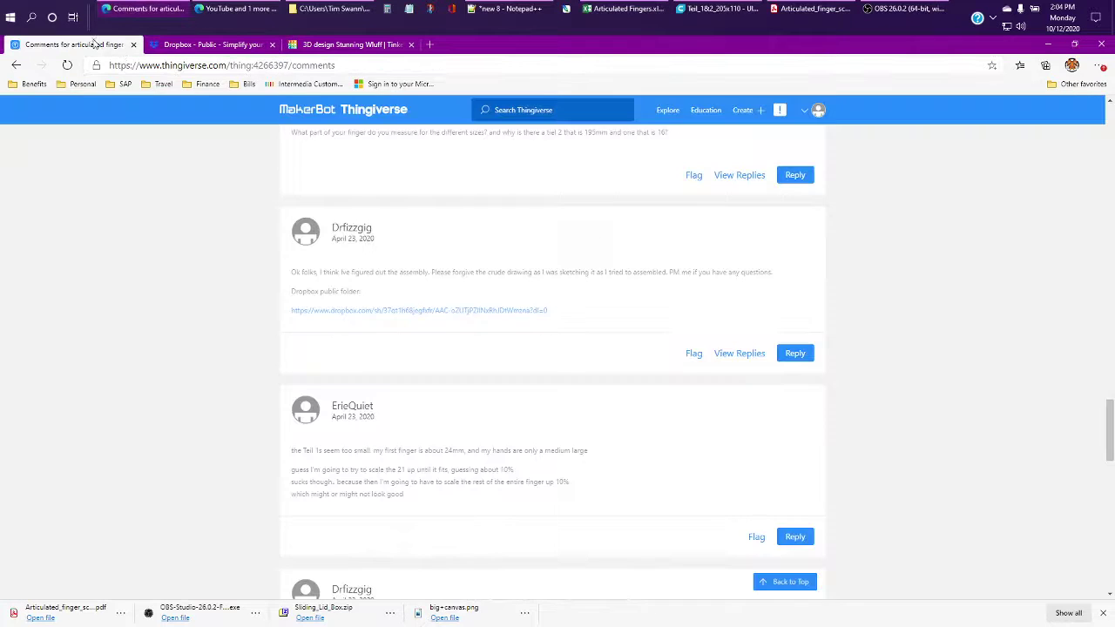
scroll(385, 272, down, 5)
scroll(388, 272, up, 10)
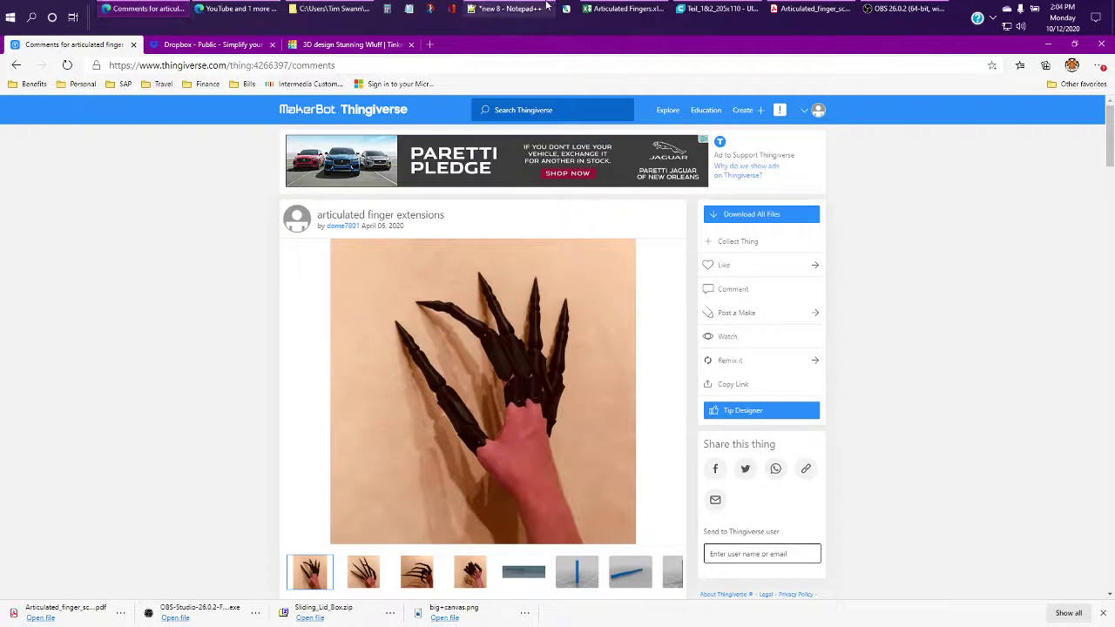
Return to the PartSizes sheet in Excel and examine the X and Z dimensions across all Teil 1 sizes
click(609, 7)
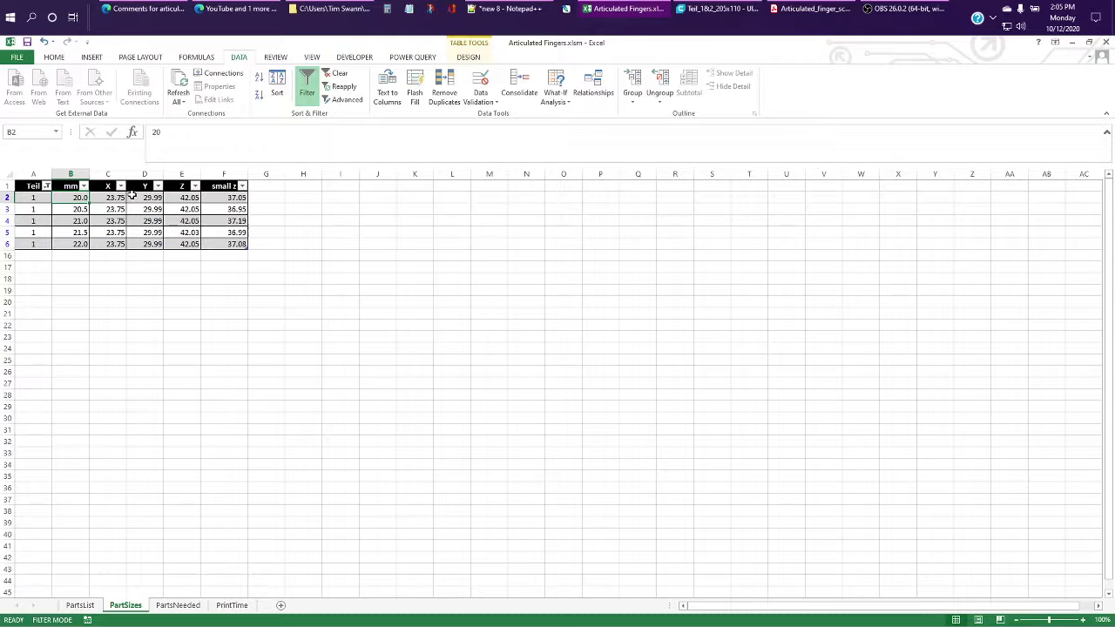
click(104, 197)
drag(105, 197, 109, 244)
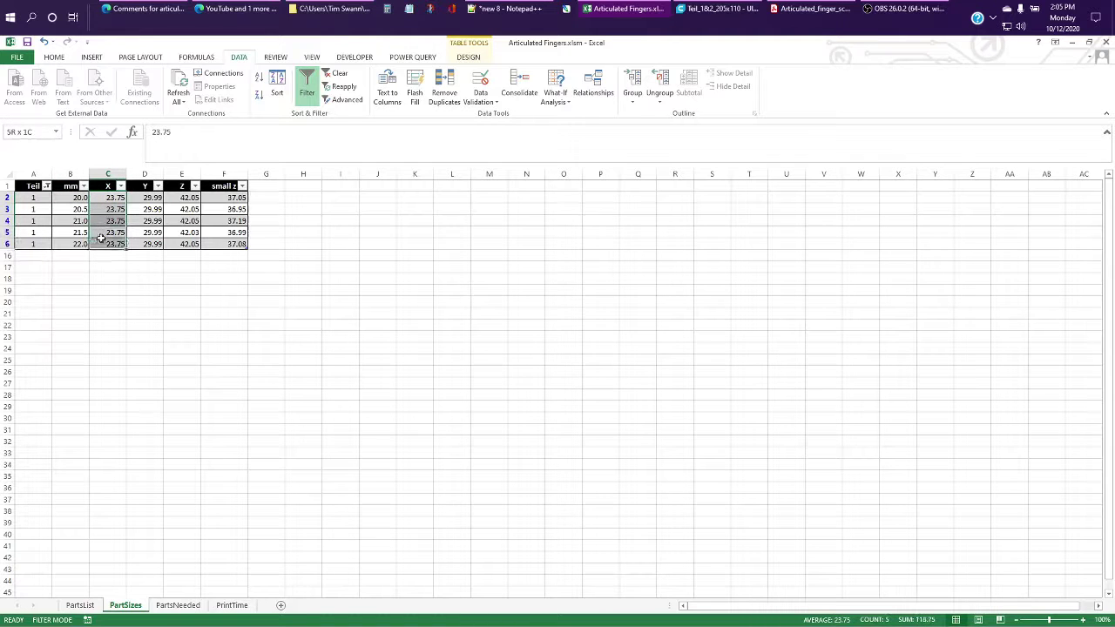
click(177, 197)
drag(177, 198, 183, 246)
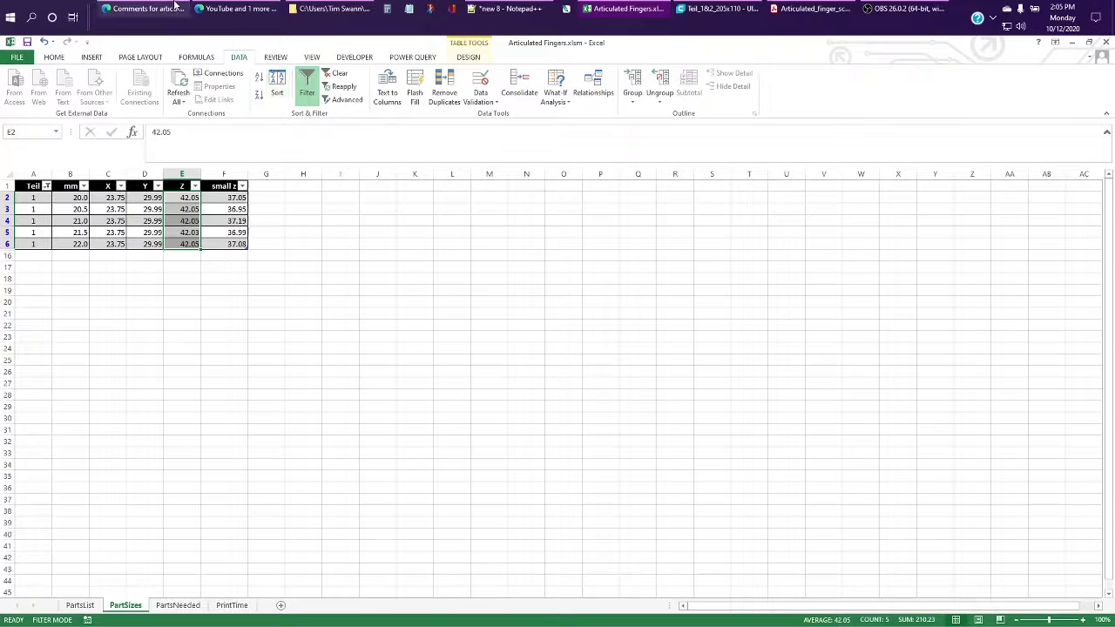
Revisit the finger photo on Thingiverse, and in Excel filter the part sizes to Teil 2 and examine their X, Y and Z dimensions
mouse_move(174, 6)
click(126, 74)
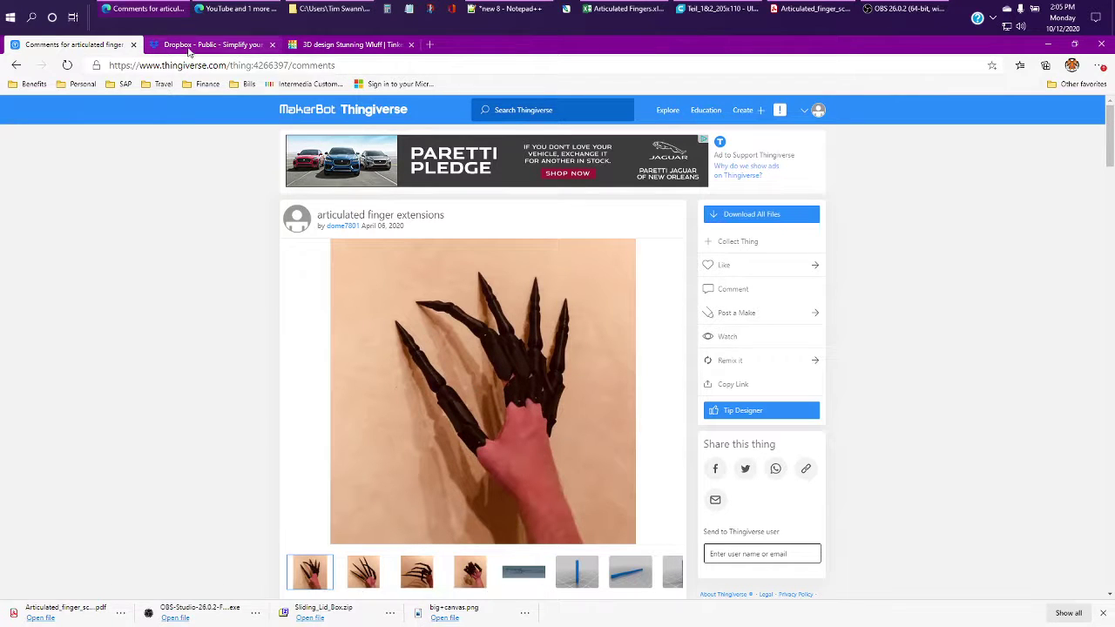
click(625, 9)
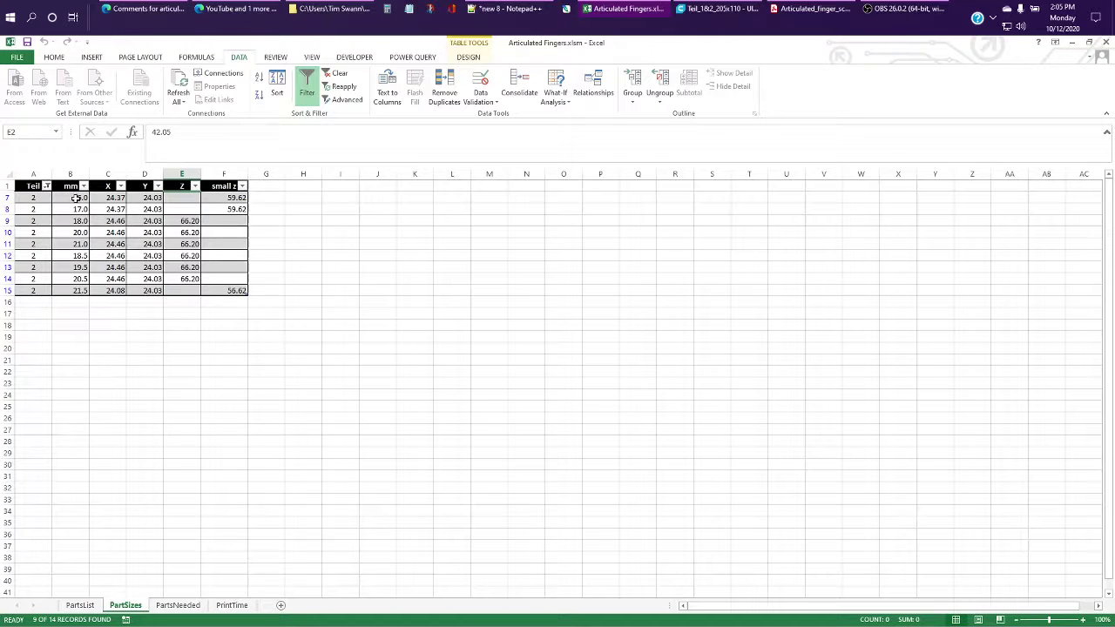
drag(96, 197, 188, 290)
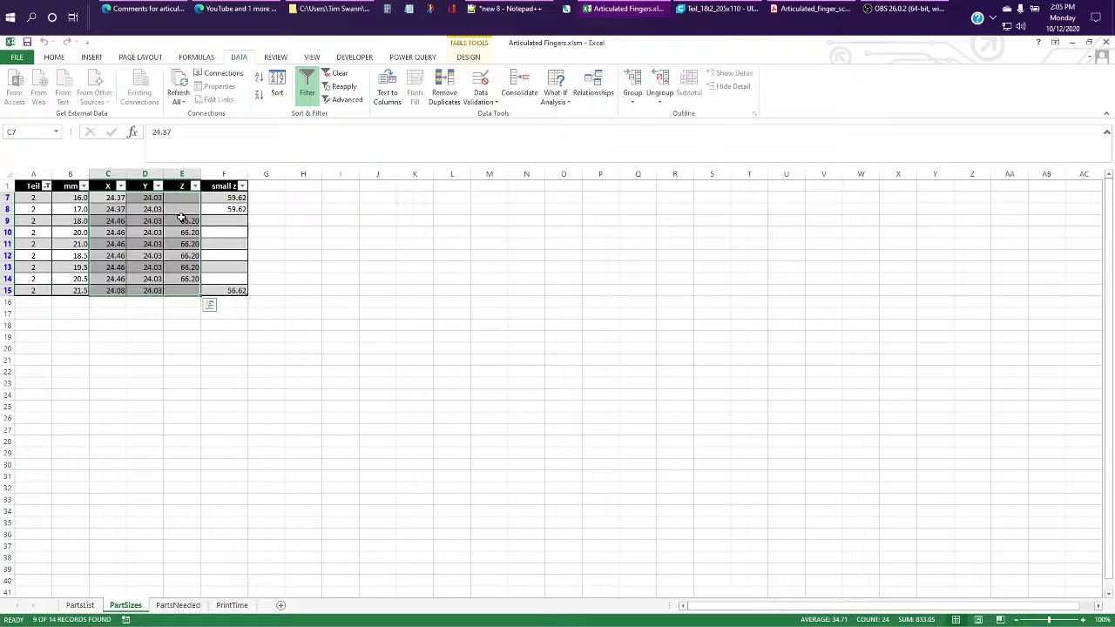
drag(184, 221, 186, 276)
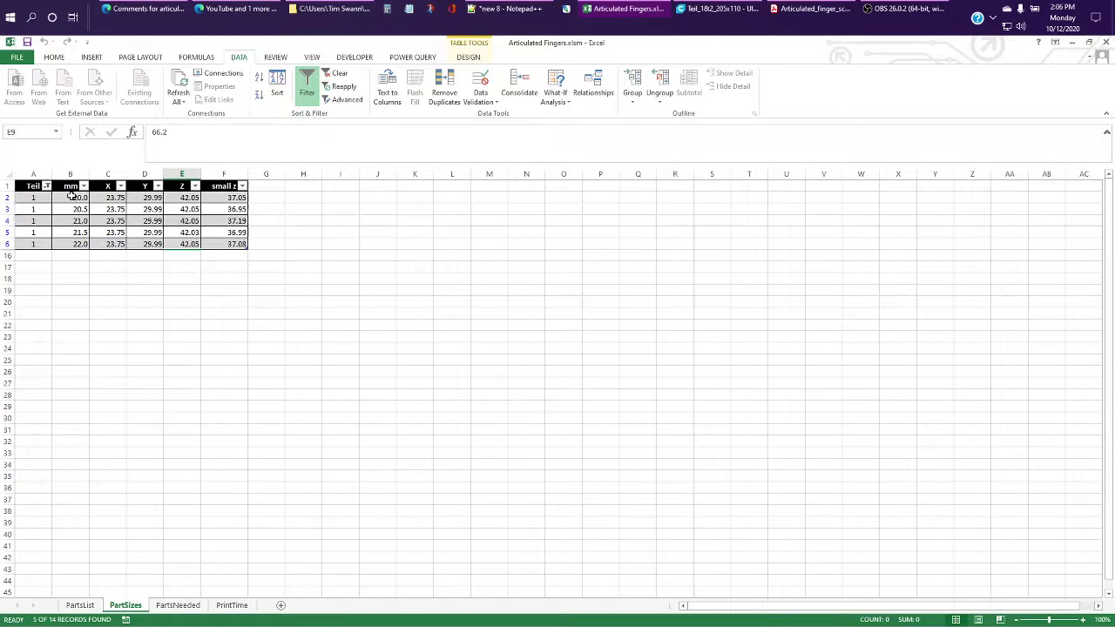
With the part sizes filtered to Teil 1, compare their mm values with the Teil 1 file names on the PartsList sheet and return to PartSizes
drag(71, 195, 71, 244)
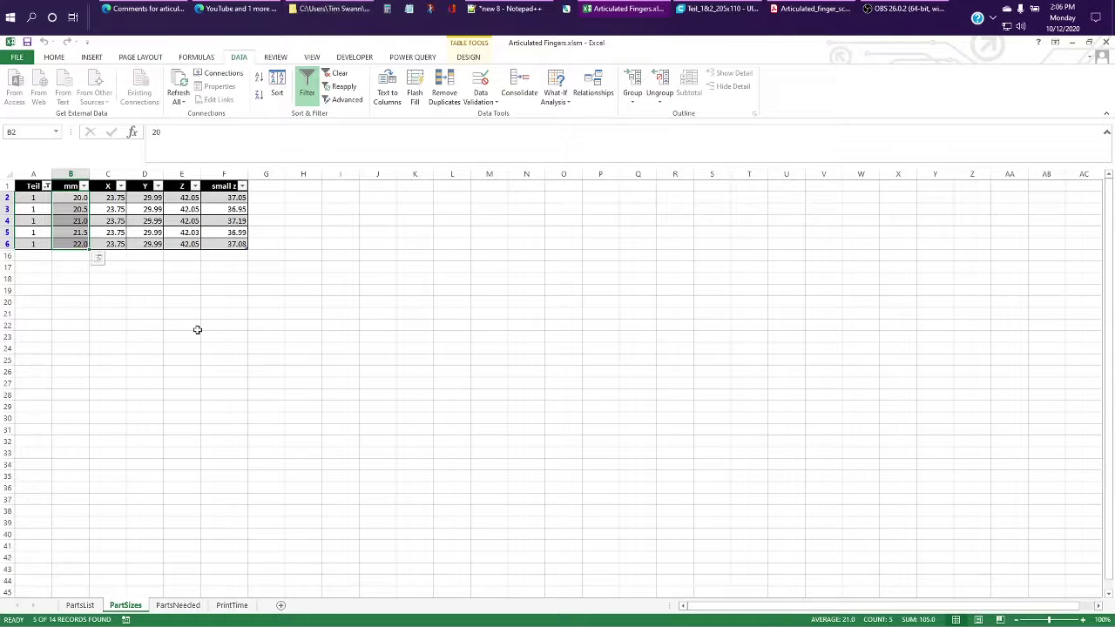
click(80, 605)
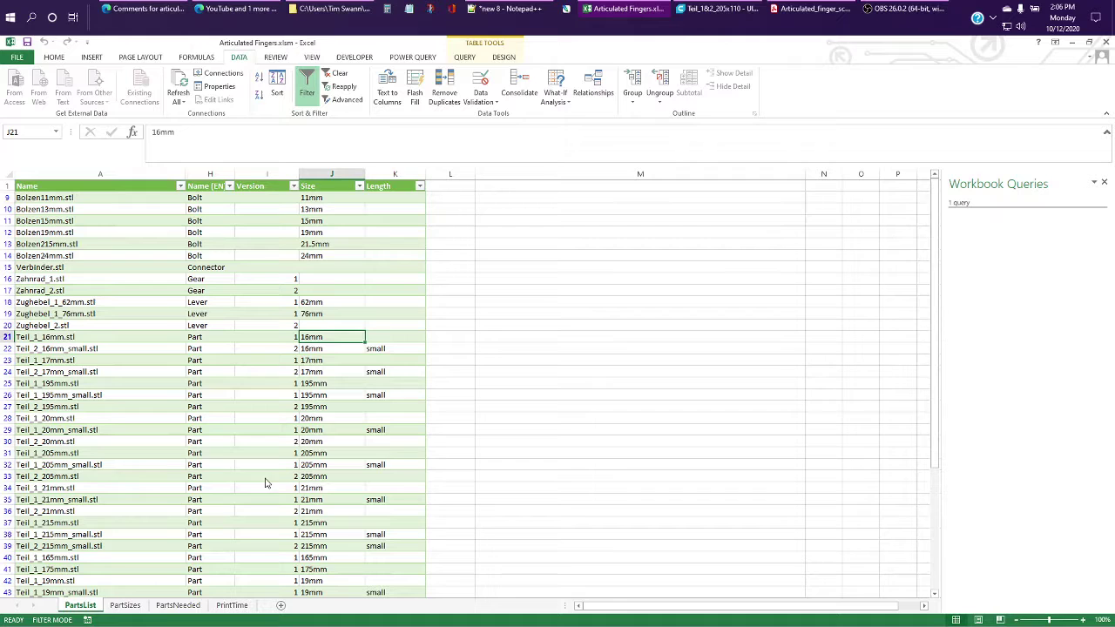
click(42, 452)
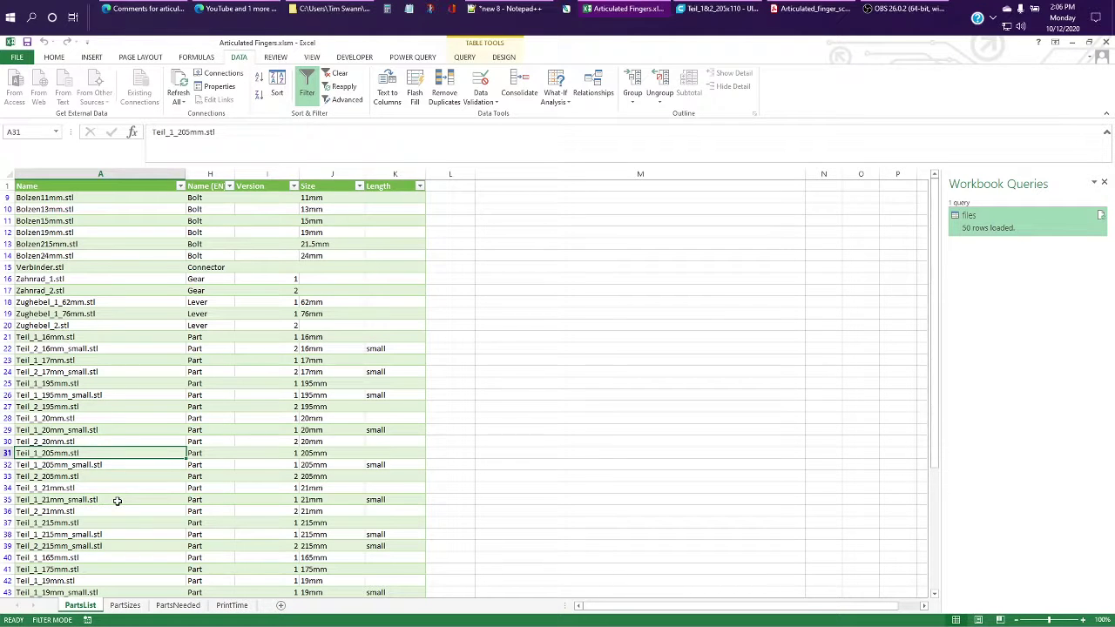
click(163, 576)
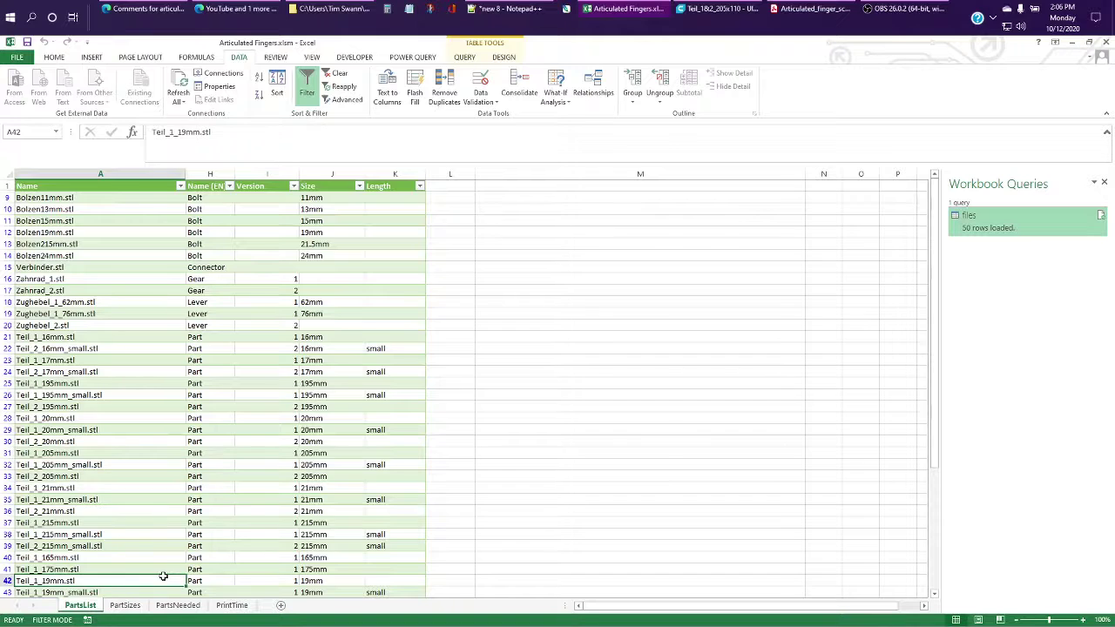
click(73, 569)
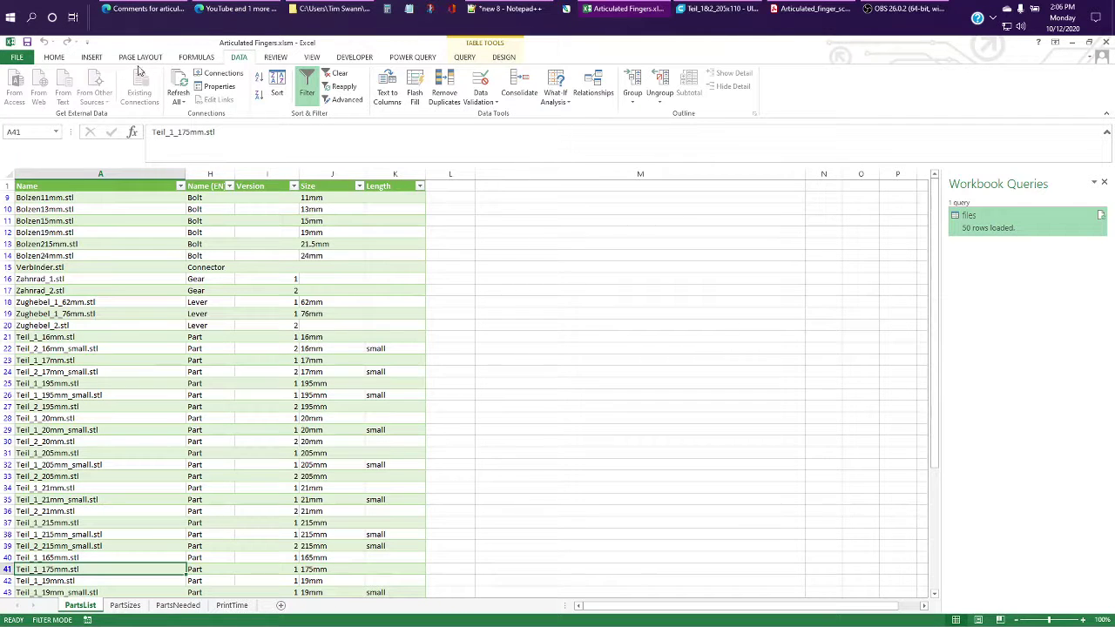
click(125, 605)
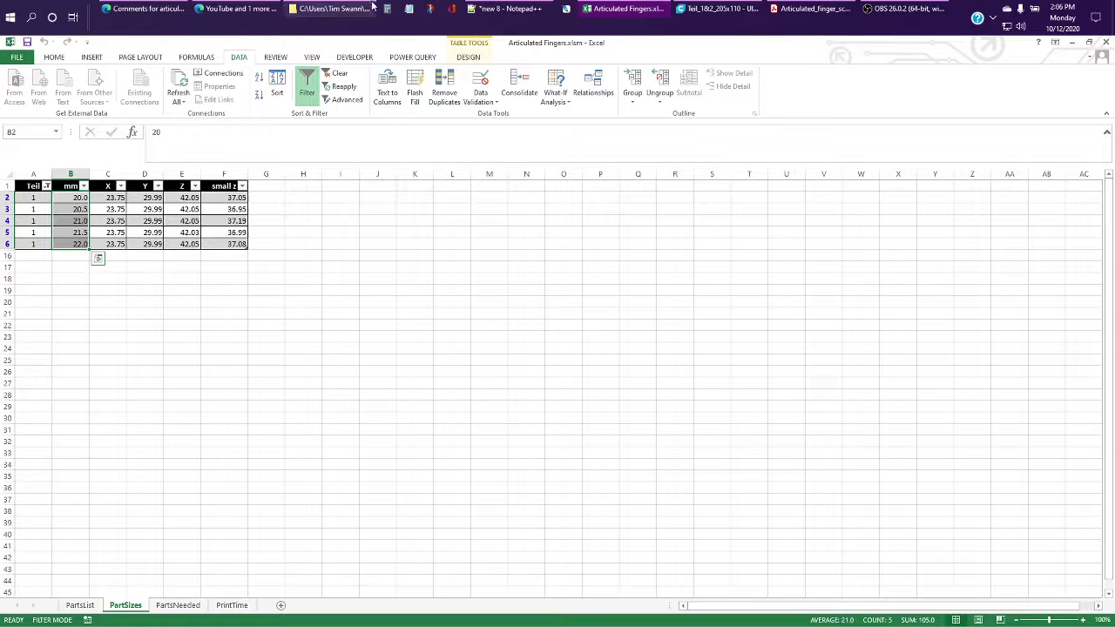
Switch to the Tinkercad finger extension design, lower the cylinder in the solid pink part slightly, and check the diameters of the cylinders in the pink and yellow parts
mouse_move(366, 7)
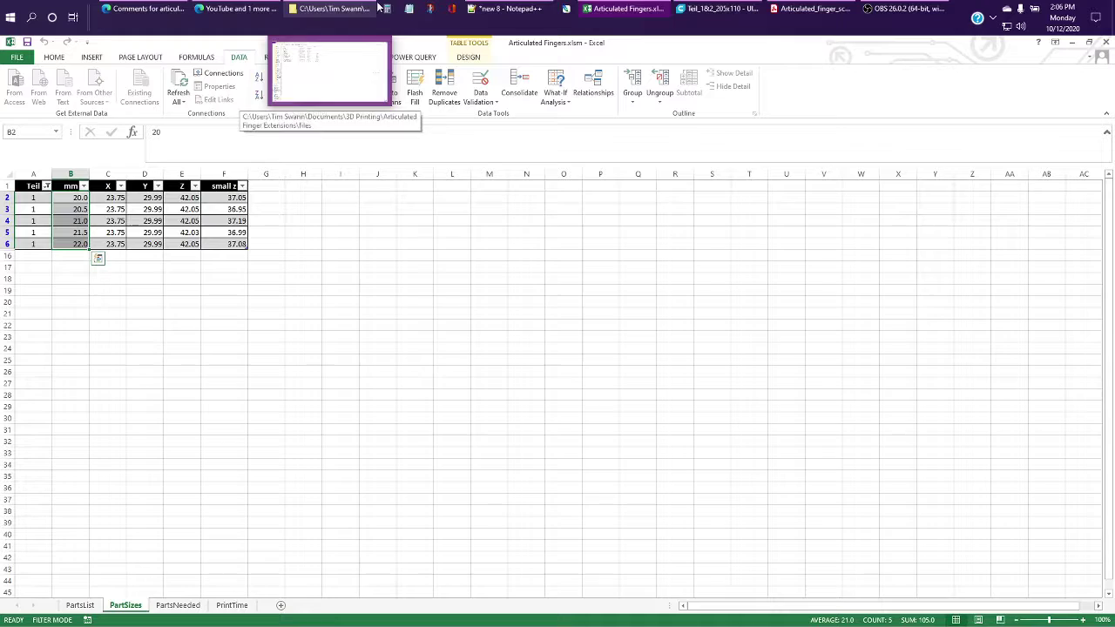
click(144, 8)
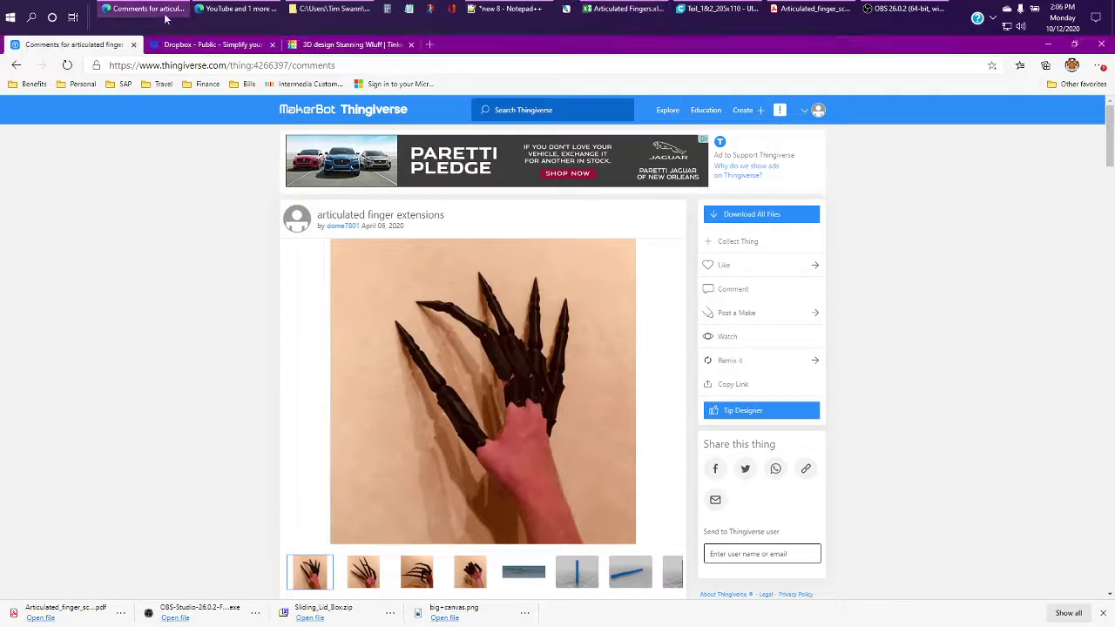
click(346, 44)
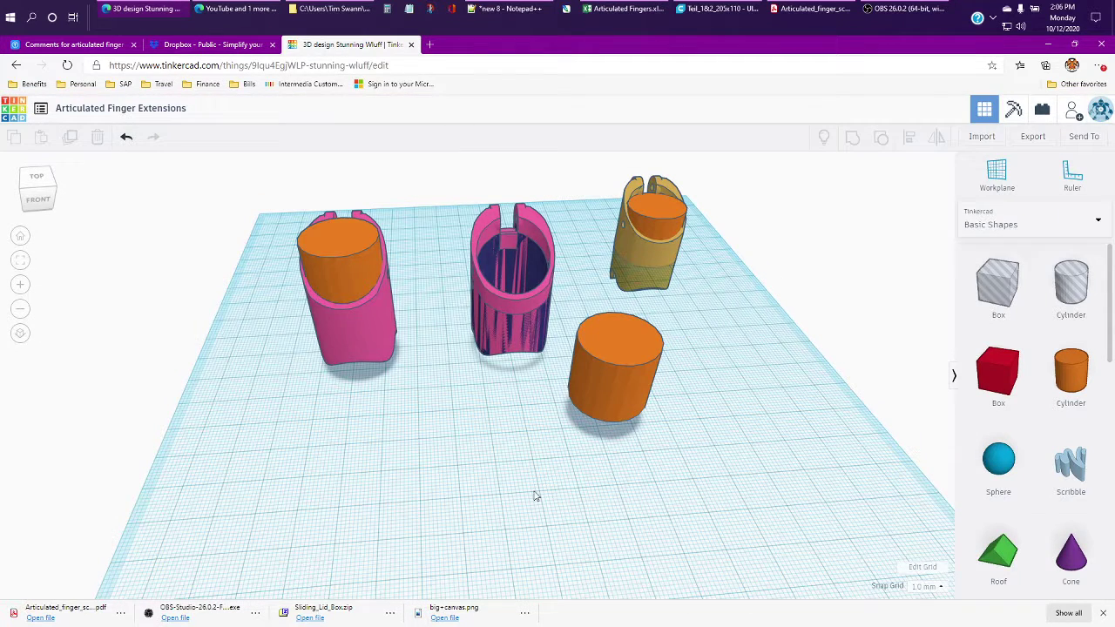
drag(537, 496, 609, 418)
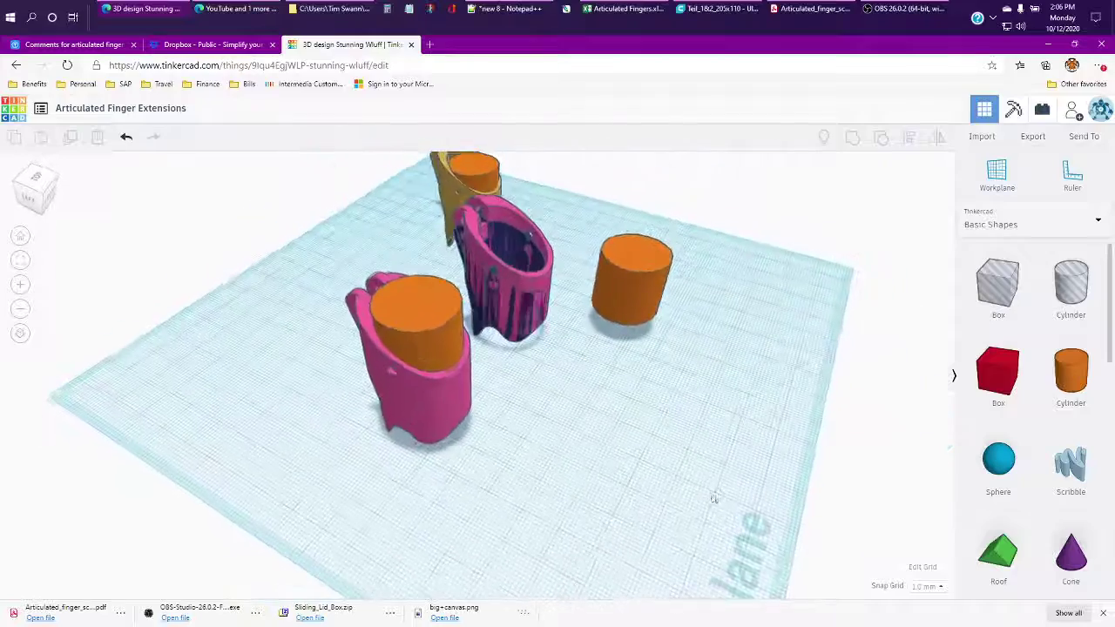
click(402, 305)
mouse_move(411, 271)
mouse_down()
mouse_move(417, 352)
mouse_move(418, 287)
mouse_up()
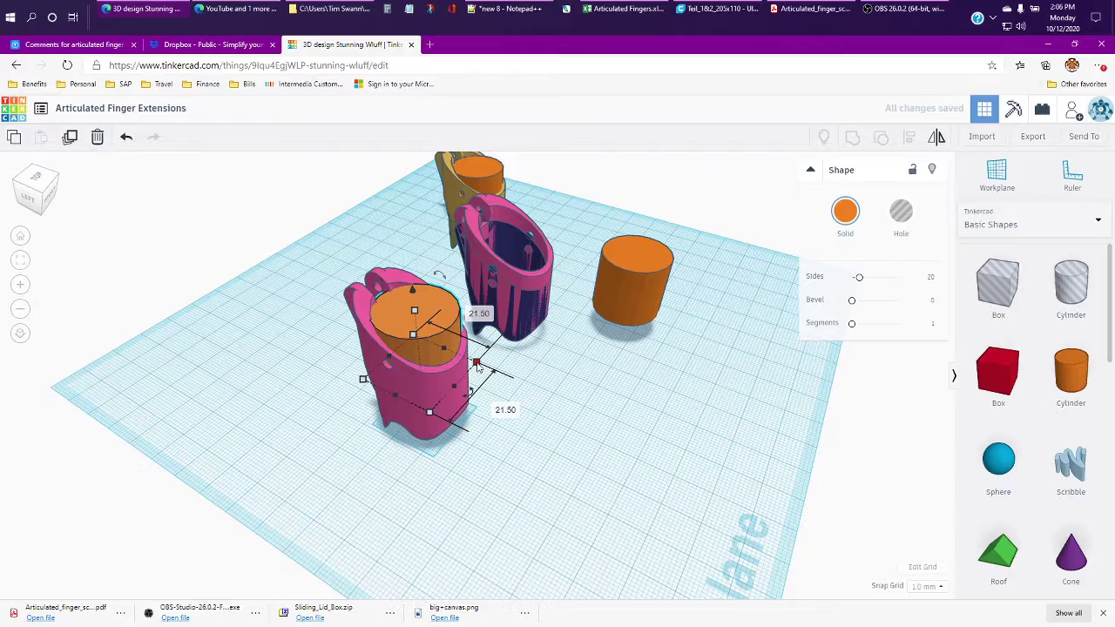
drag(653, 461, 570, 418)
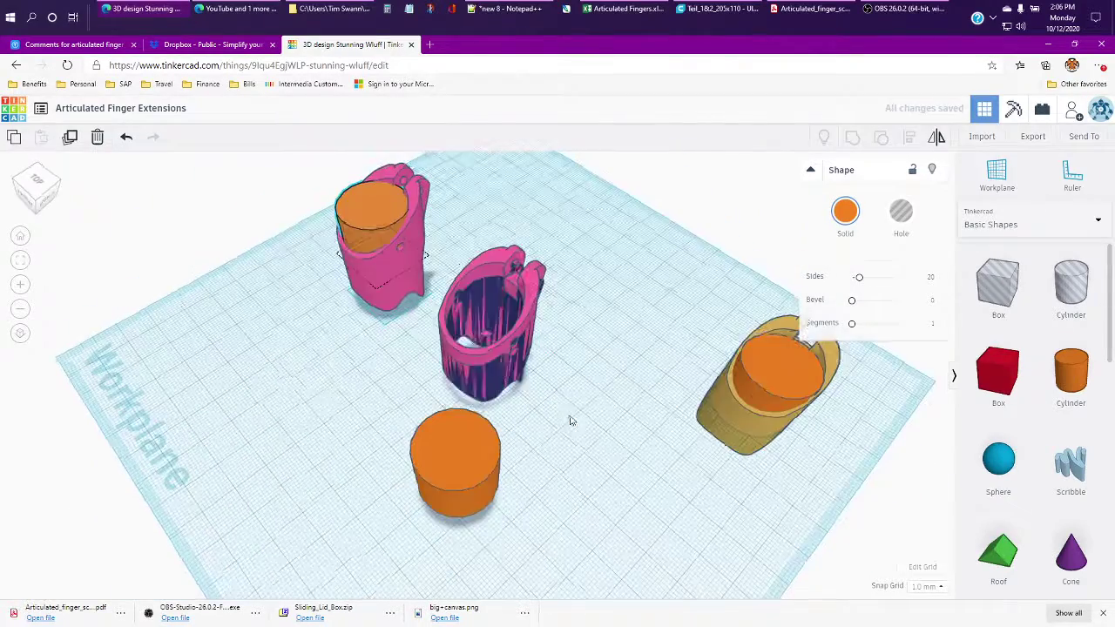
click(763, 370)
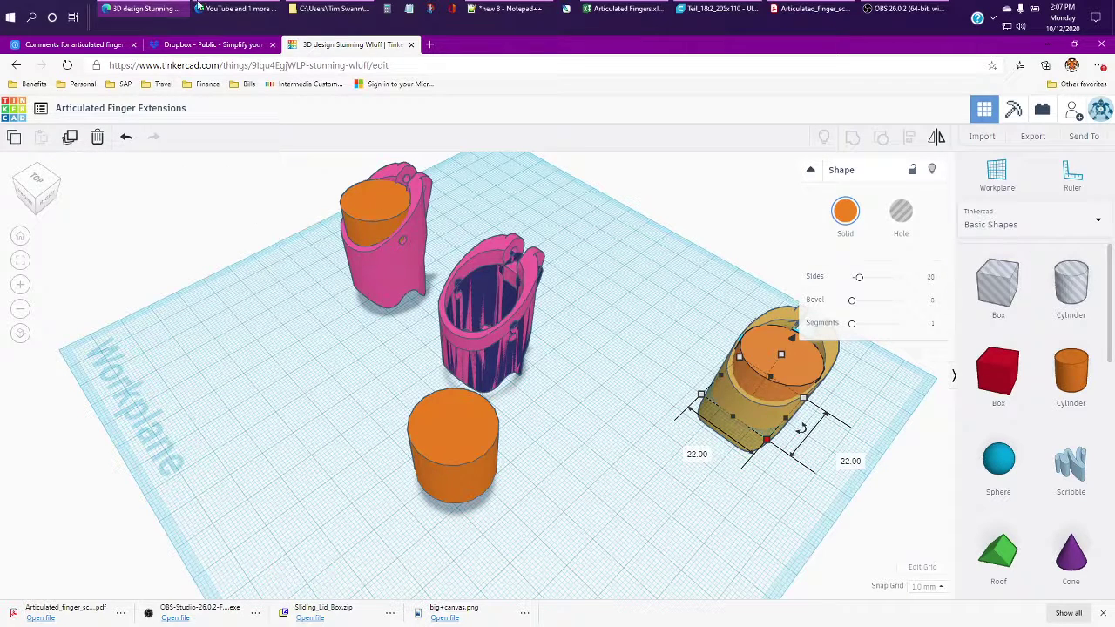
Switch to Excel and examine the Teil, Zughebel, Zahnrad, Verbinder and Bolzen models with their sizes on the PartsNeeded sheet
click(623, 8)
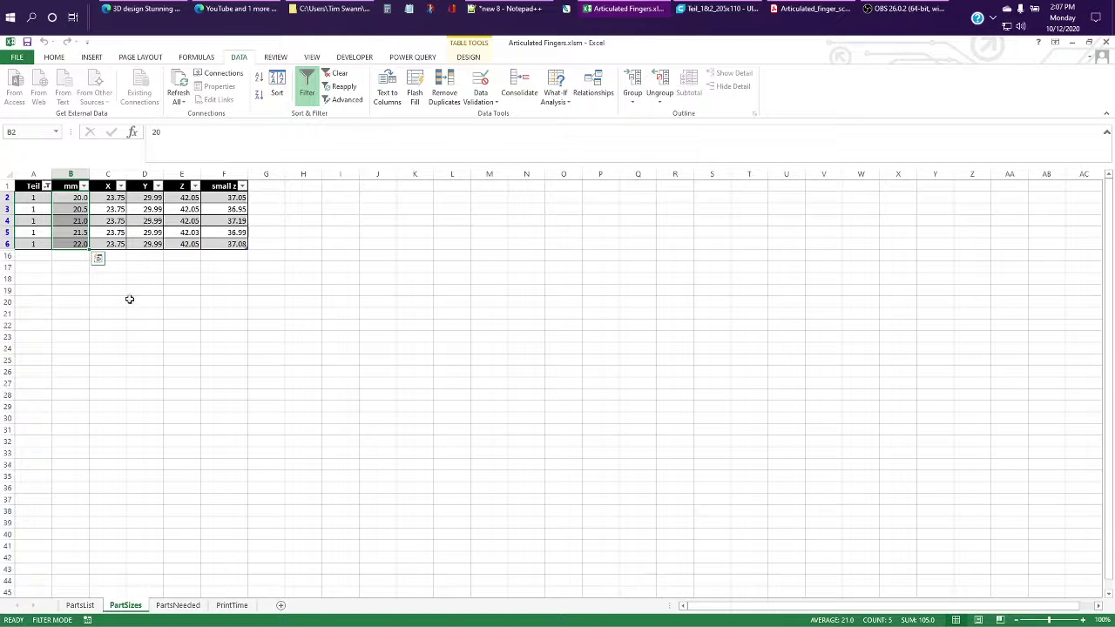
click(180, 606)
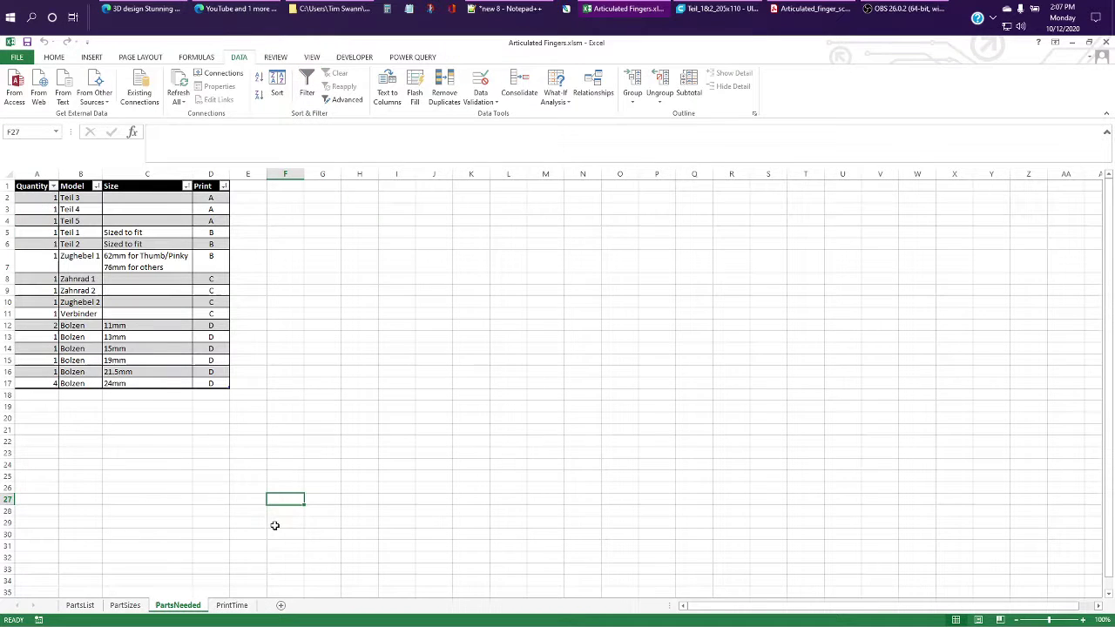
click(428, 337)
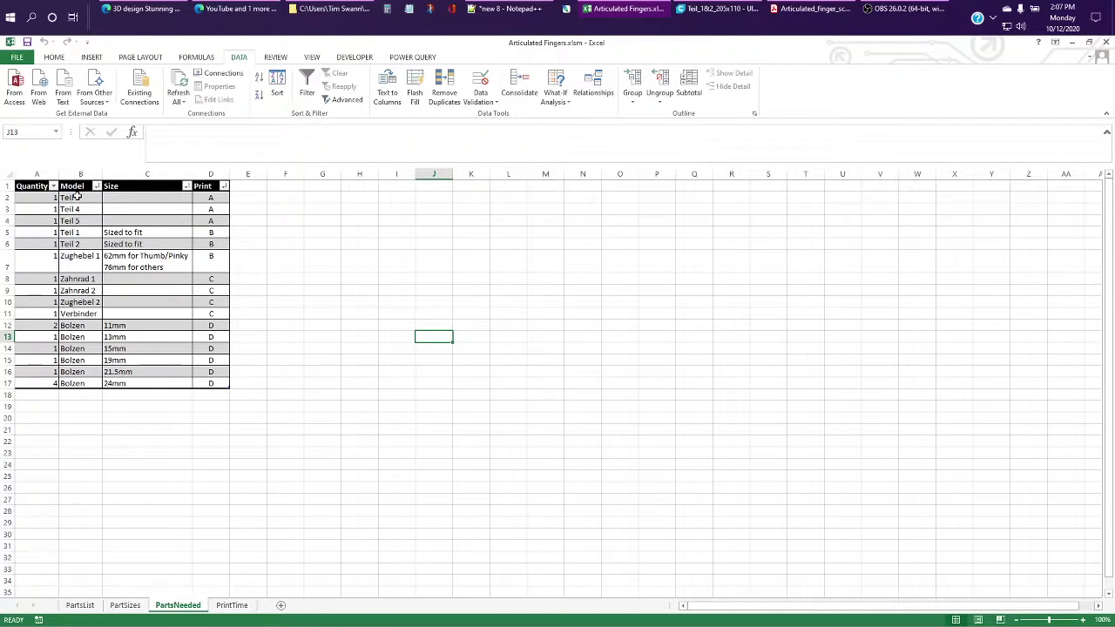
drag(78, 198, 75, 220)
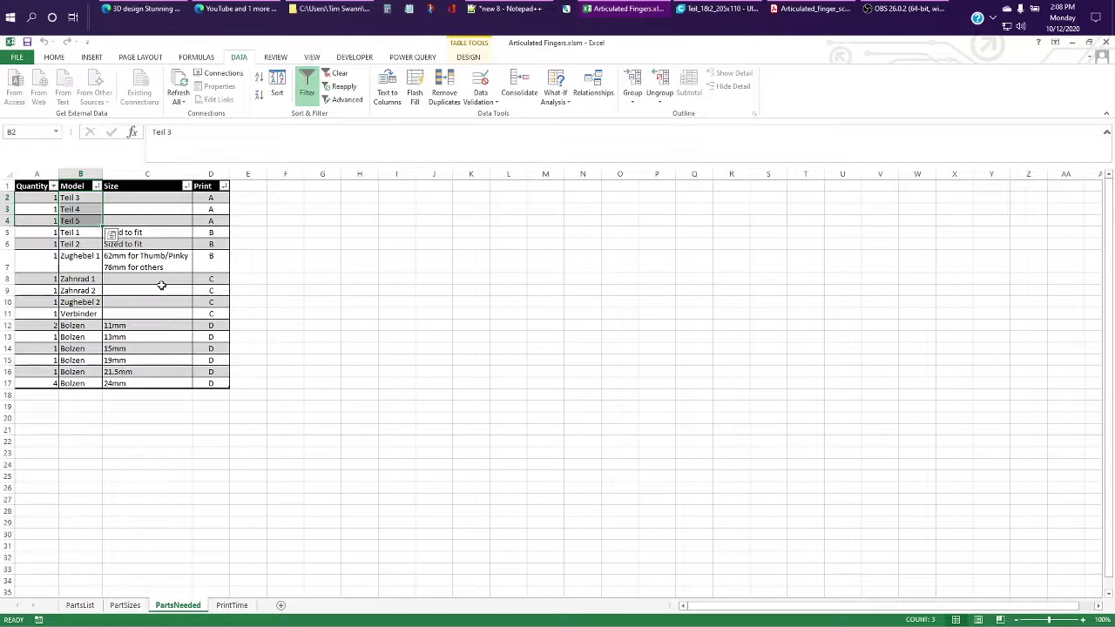
drag(81, 236, 78, 244)
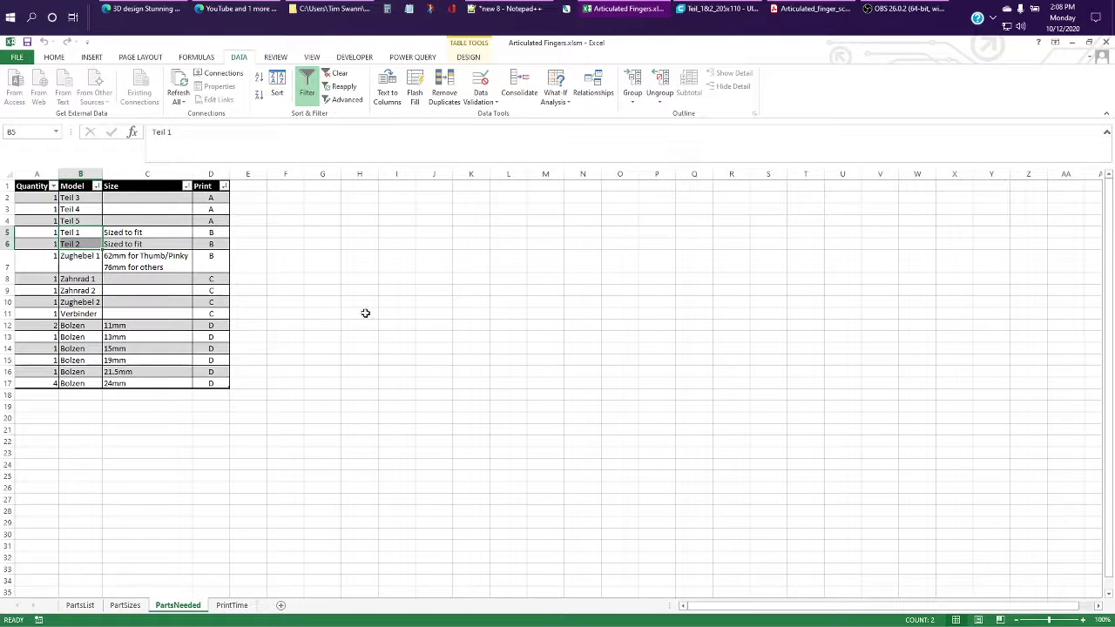
click(80, 267)
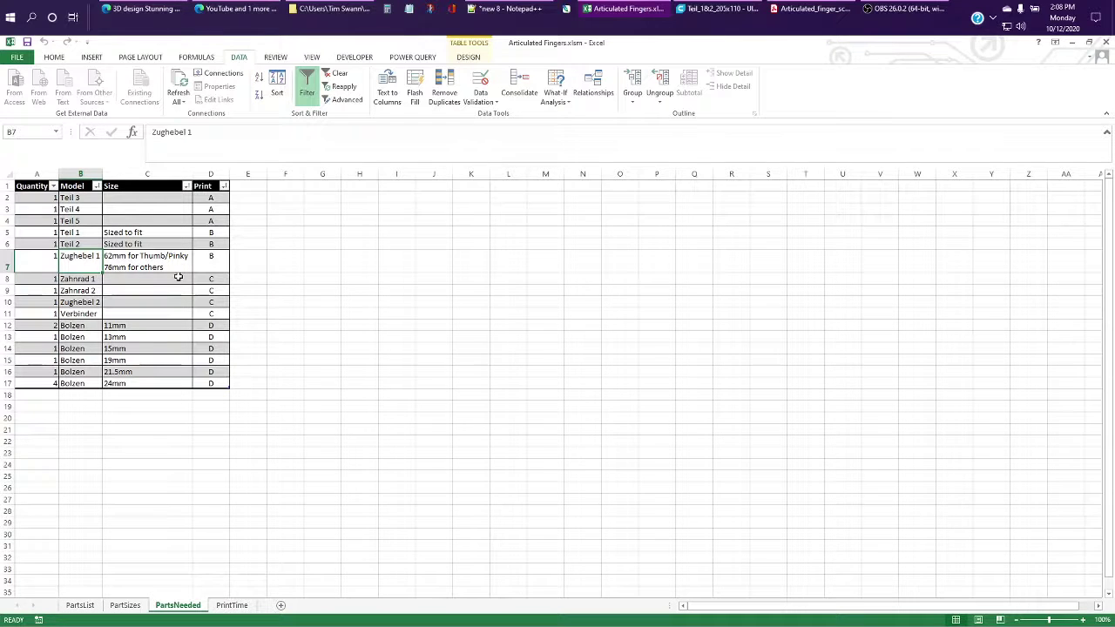
drag(89, 279, 68, 382)
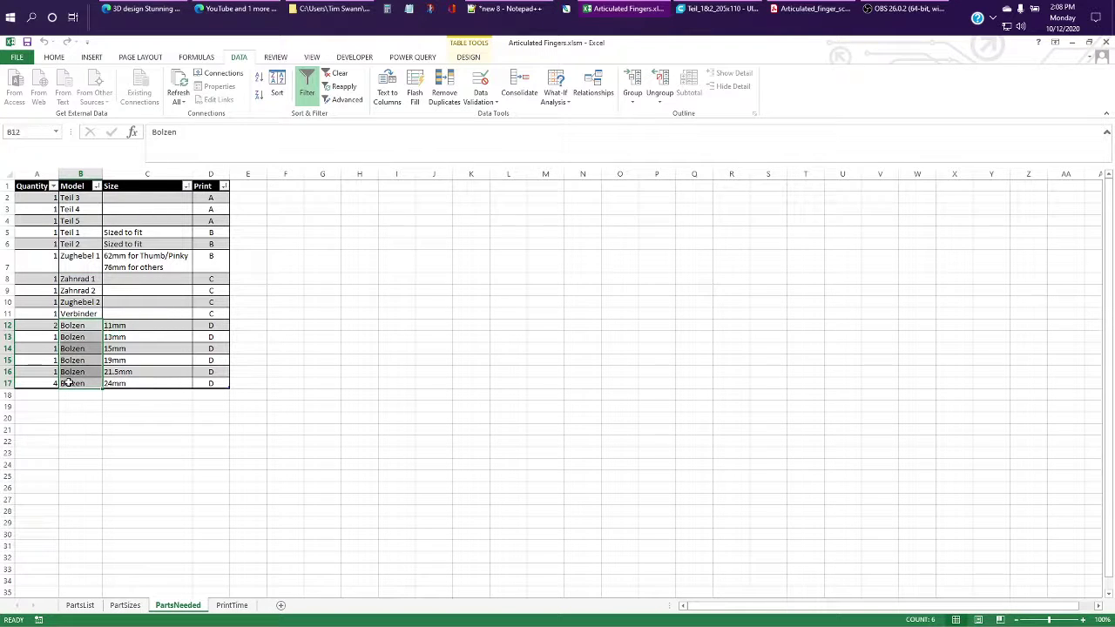
click(381, 322)
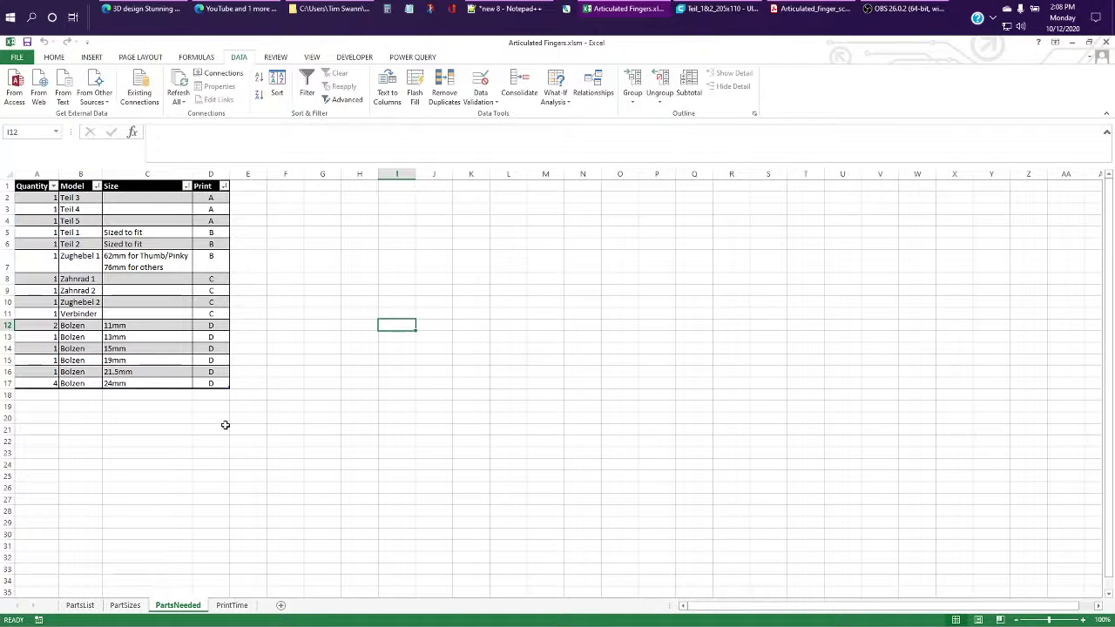
Review the models in print groups A, D and C, and switch to Ultimaker Cura to inspect the Teil_1&2_205x110 print layout from another angle
drag(71, 198, 73, 217)
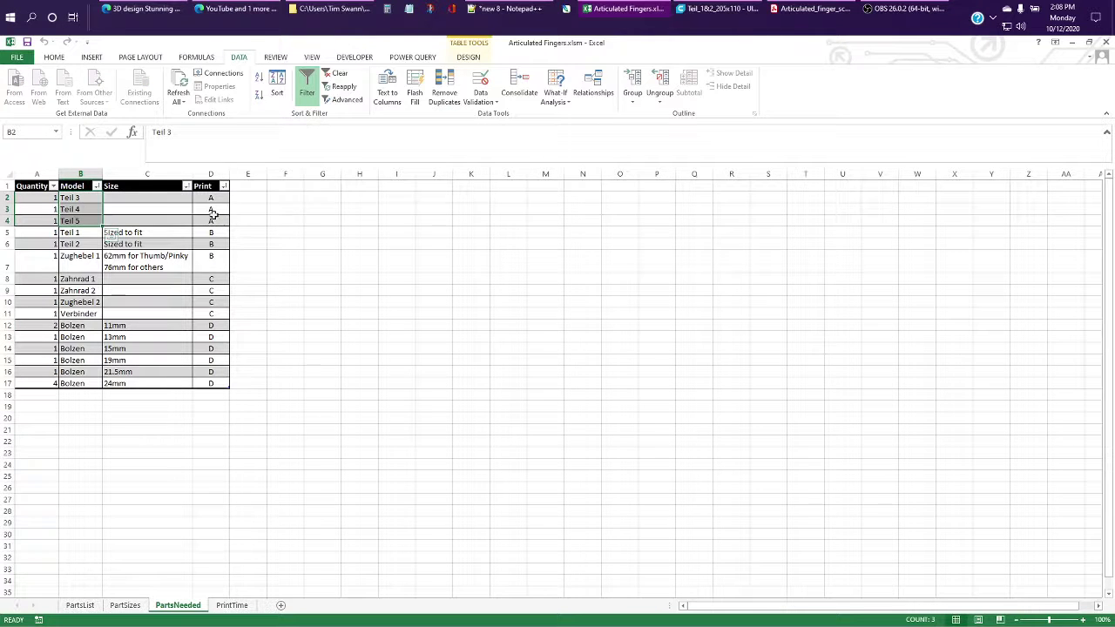
drag(79, 326, 78, 384)
drag(80, 279, 83, 315)
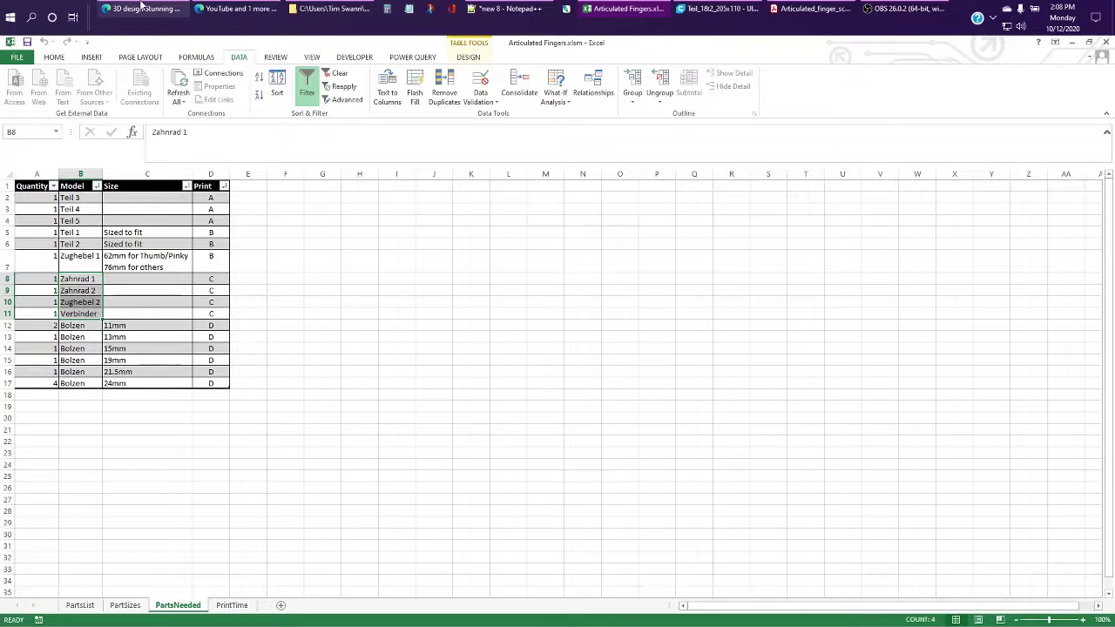
click(687, 7)
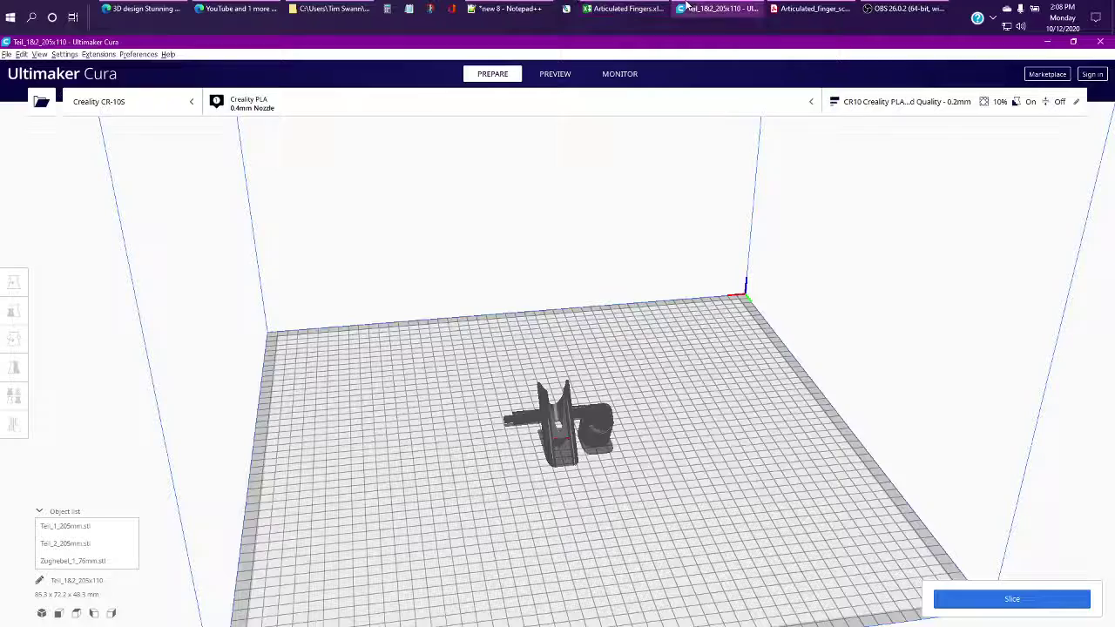
drag(654, 450, 154, 468)
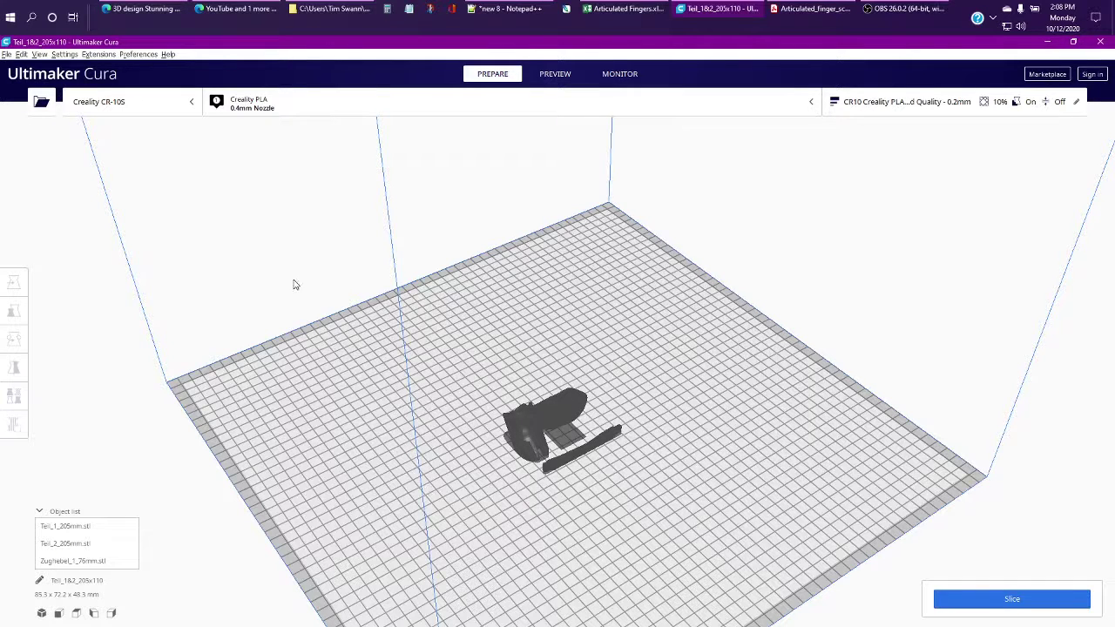
Return to Excel and examine the part quantities on PartsNeeded, including those for the 11mm and 24mm Bolzen
click(624, 8)
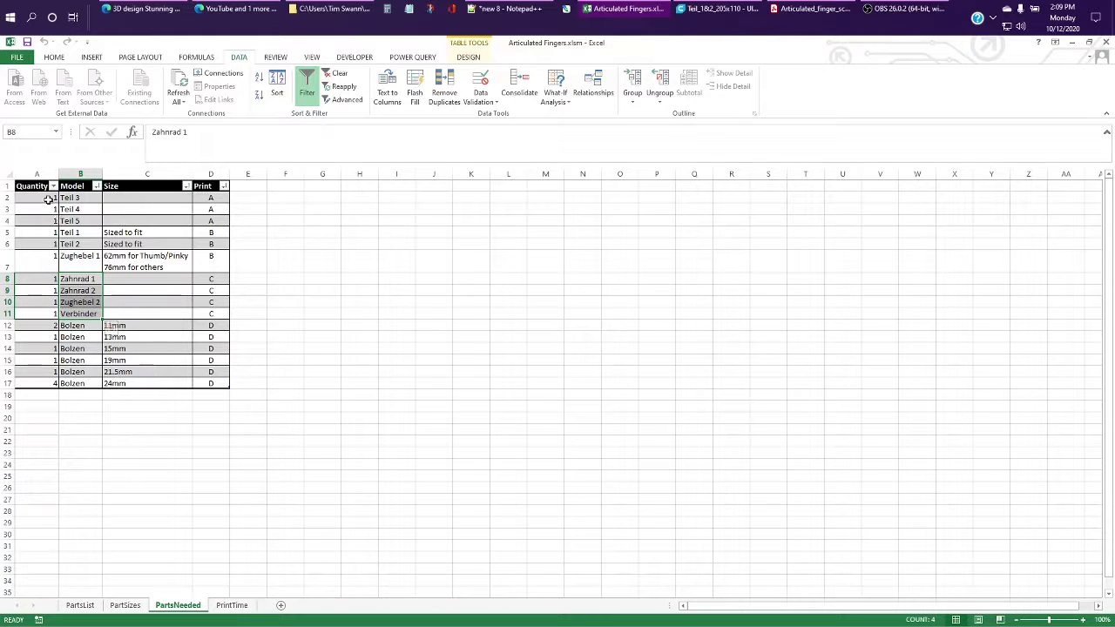
drag(50, 202, 52, 319)
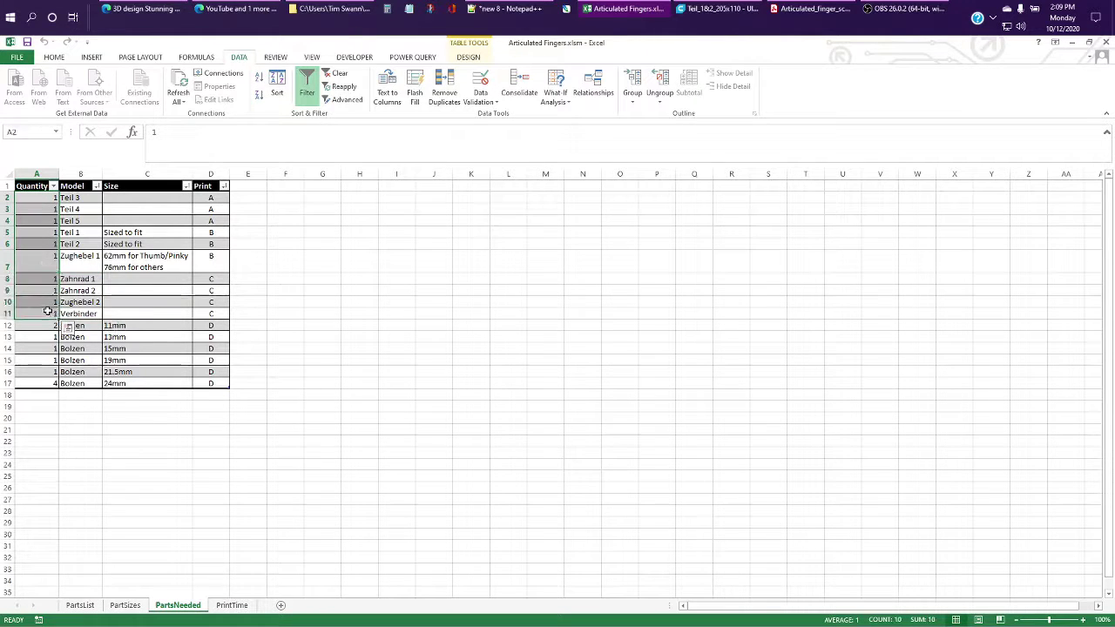
click(55, 325)
text(2)
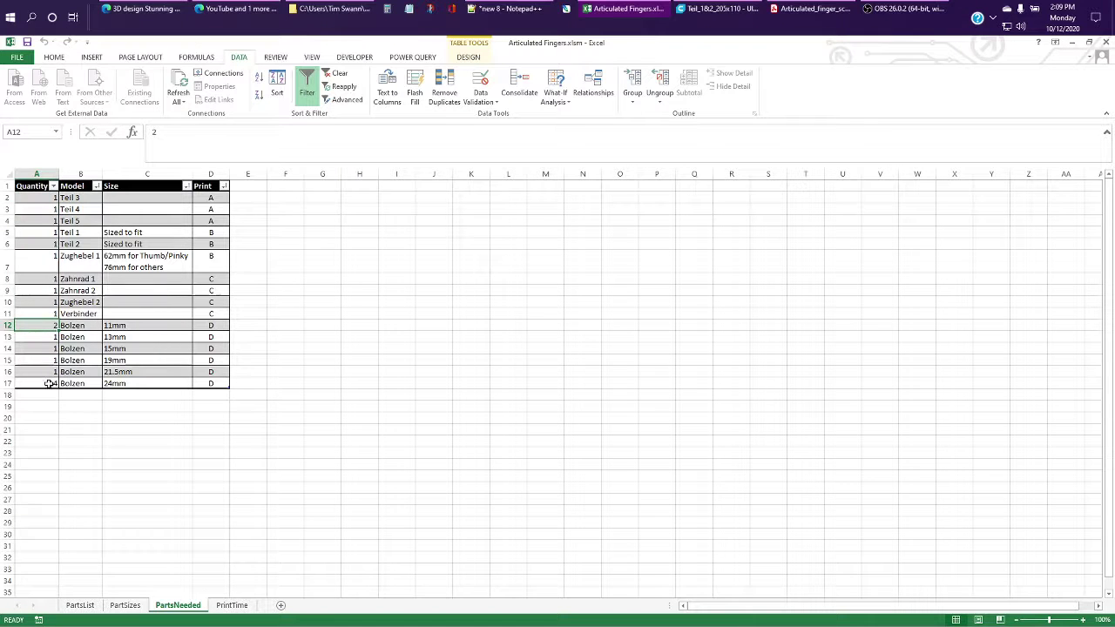
click(49, 383)
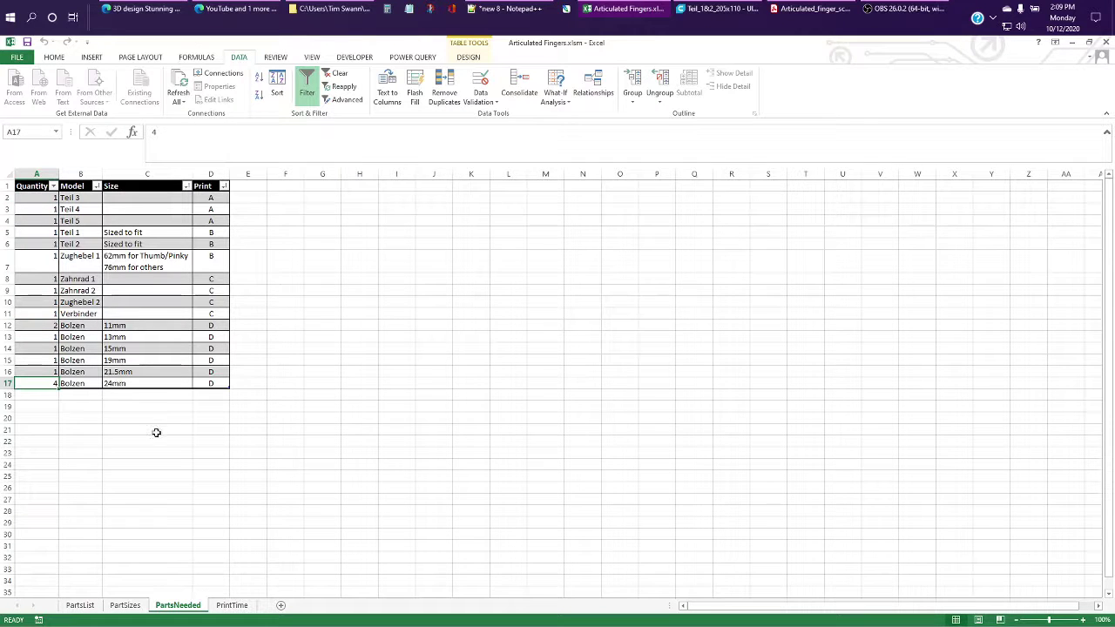